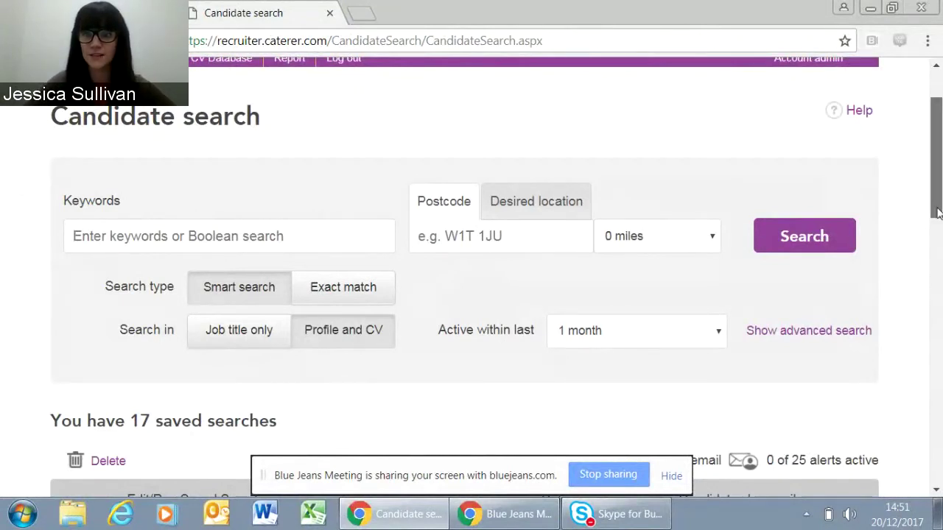
# Step: Enter 'Chef de Partie' as the search keywords, correcting the typo along the way
pyautogui.moveTo(939, 214); pyautogui.dragTo(938, 217)
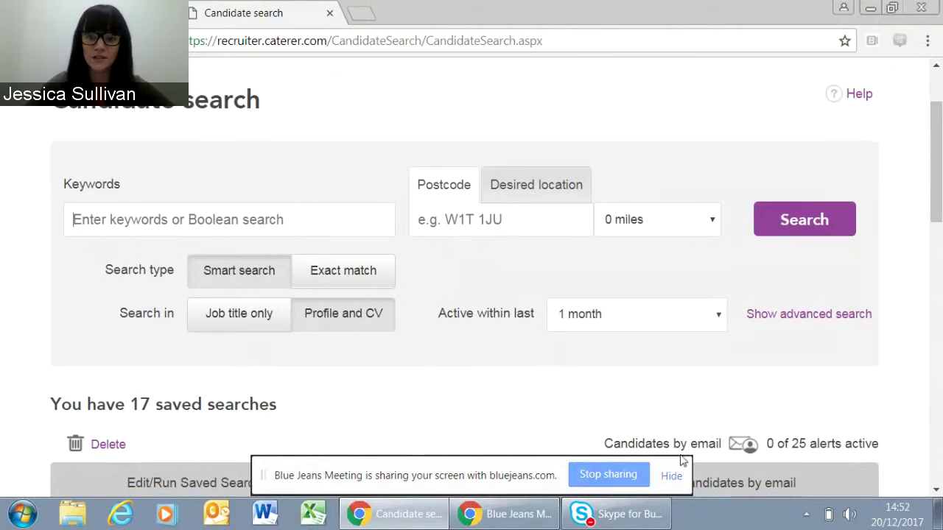
pyautogui.click(668, 477)
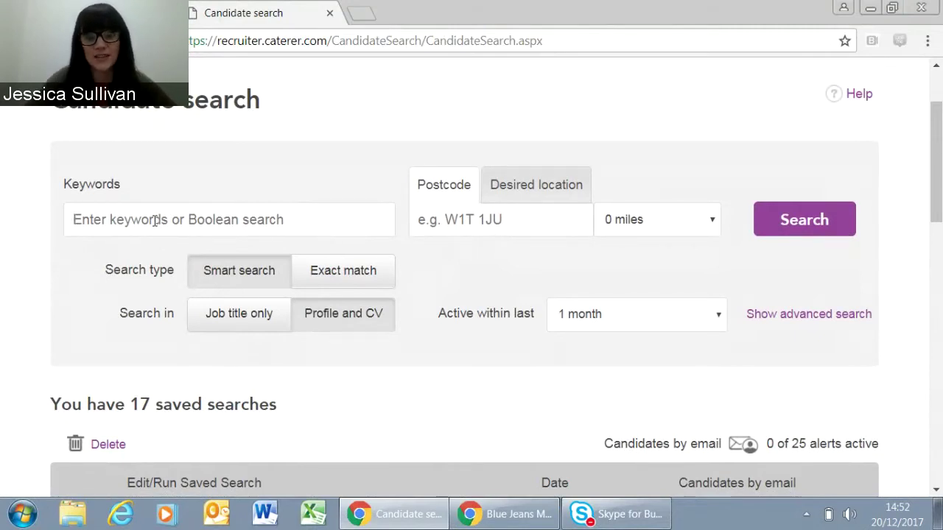
pyautogui.write('Chef')
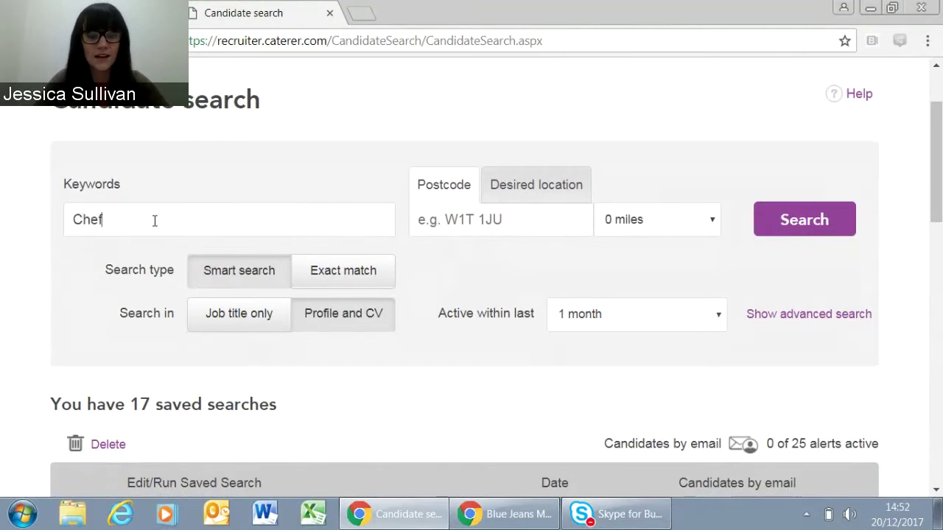
pyautogui.write(' de Par')
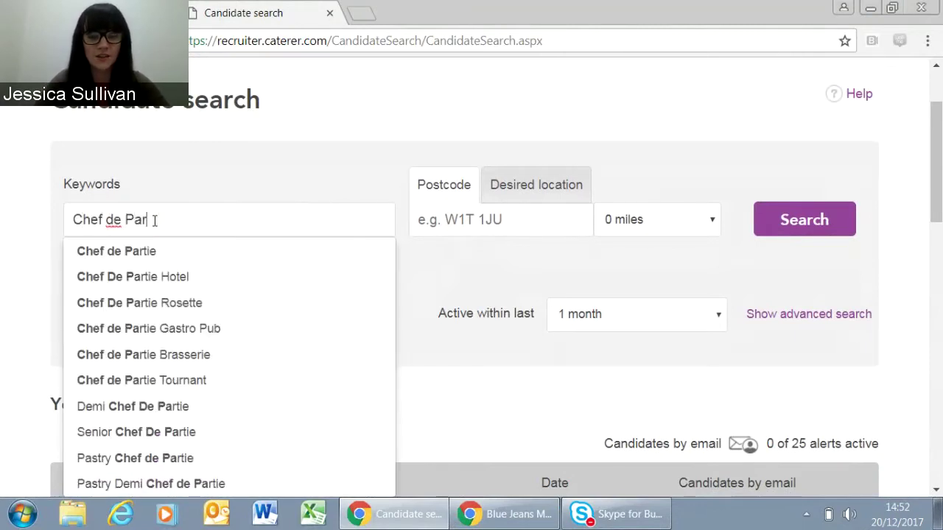
pyautogui.press('BackSpace')
pyautogui.write('rtie')
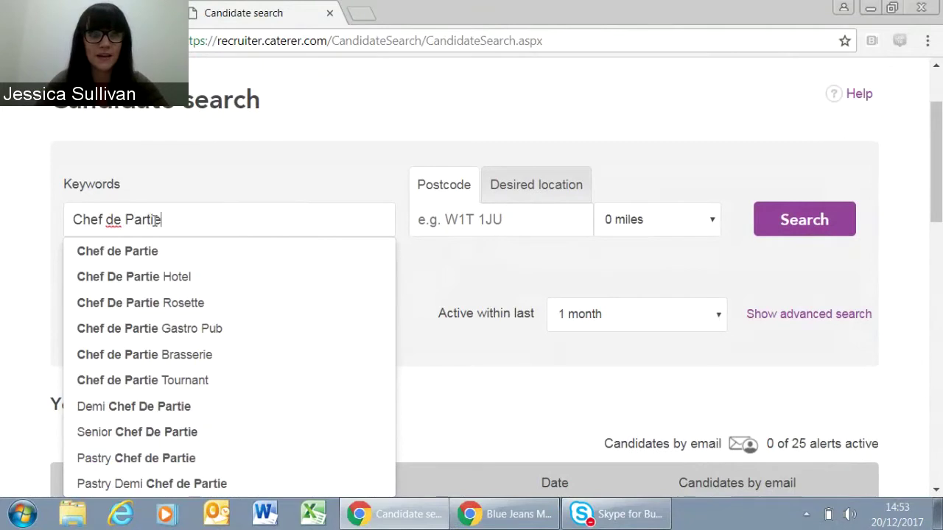
pyautogui.click(179, 174)
pyautogui.click(173, 217)
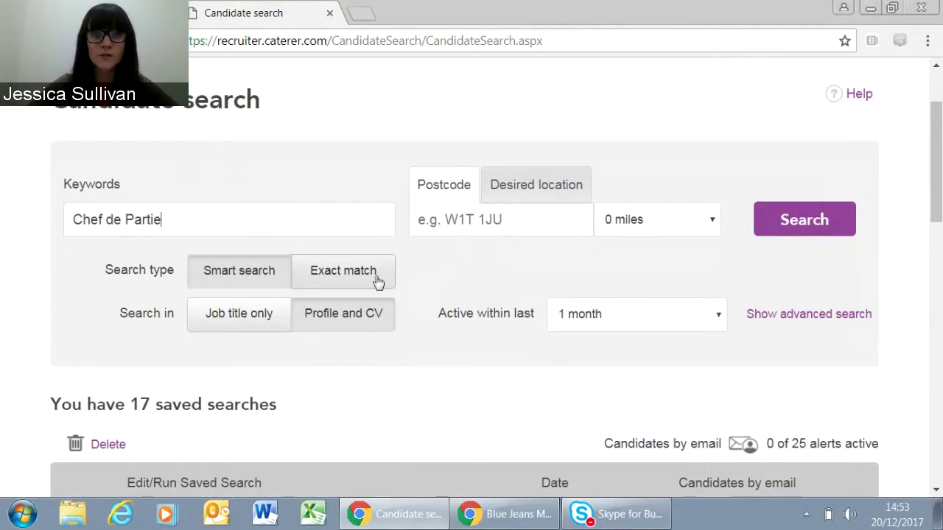
pyautogui.click(330, 290)
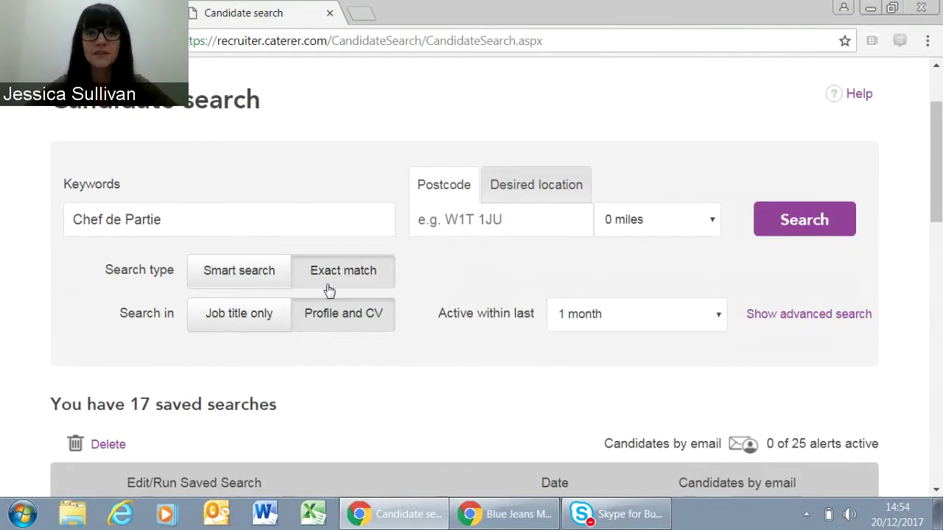
pyautogui.click(236, 284)
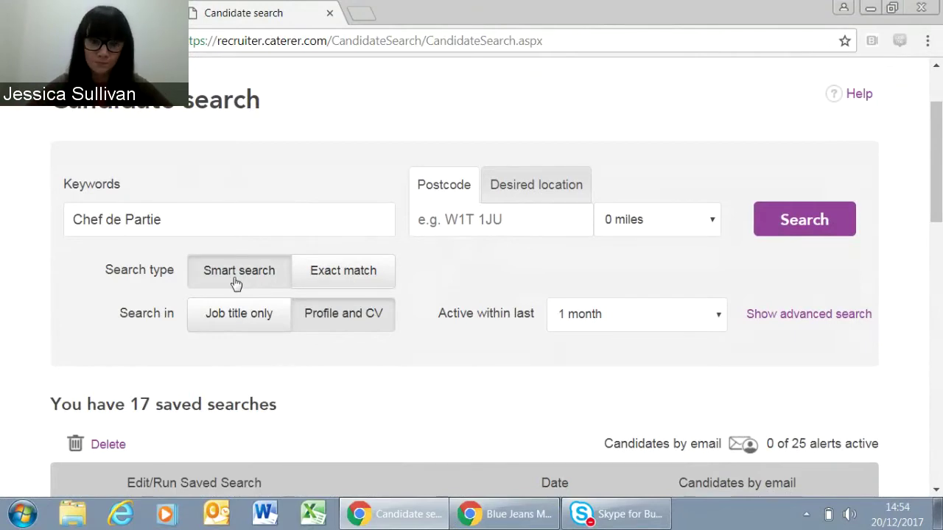
pyautogui.click(274, 220)
pyautogui.write('AND')
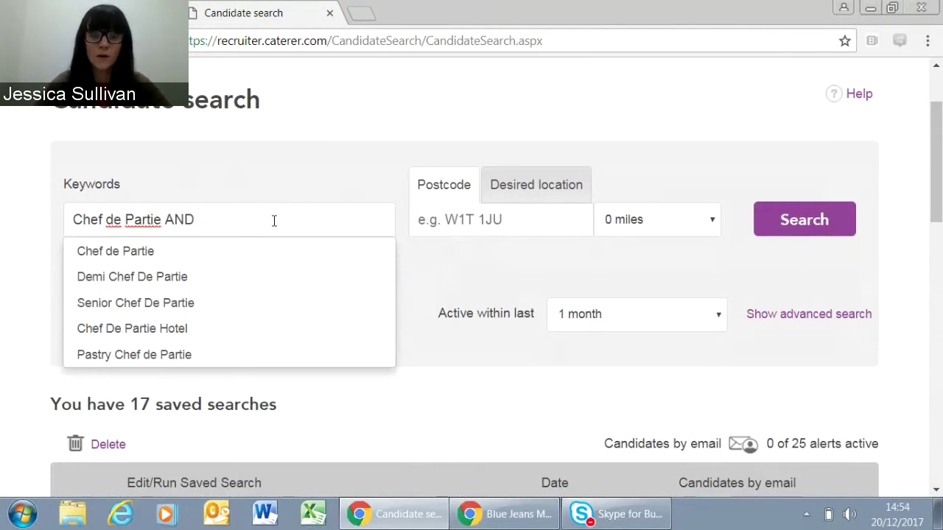
pyautogui.write('OR')
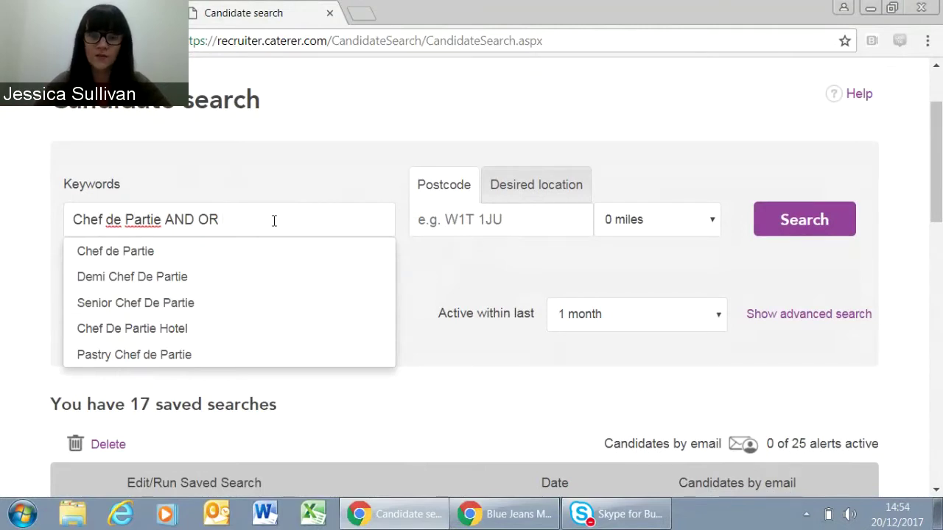
pyautogui.press('BackSpace')
pyautogui.press('BackSpace')
pyautogui.press('BackSpace')
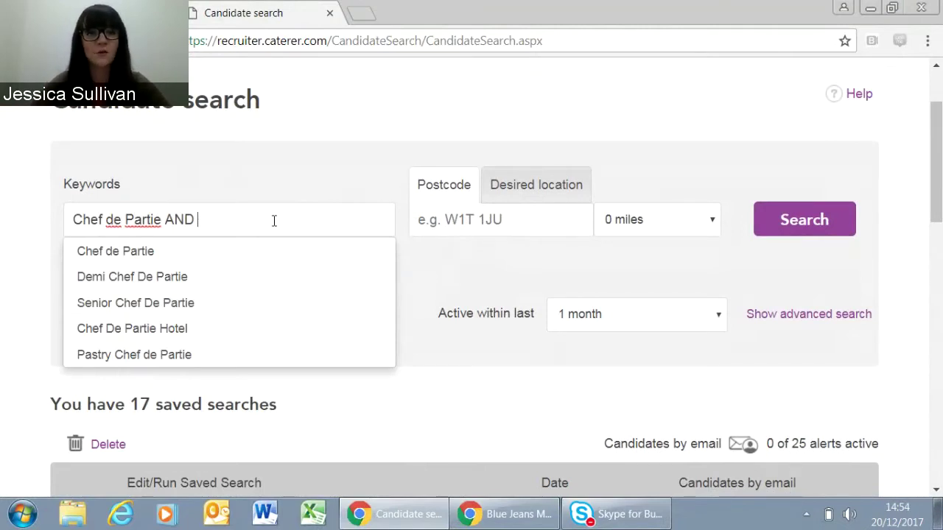
pyautogui.write('Pastry')
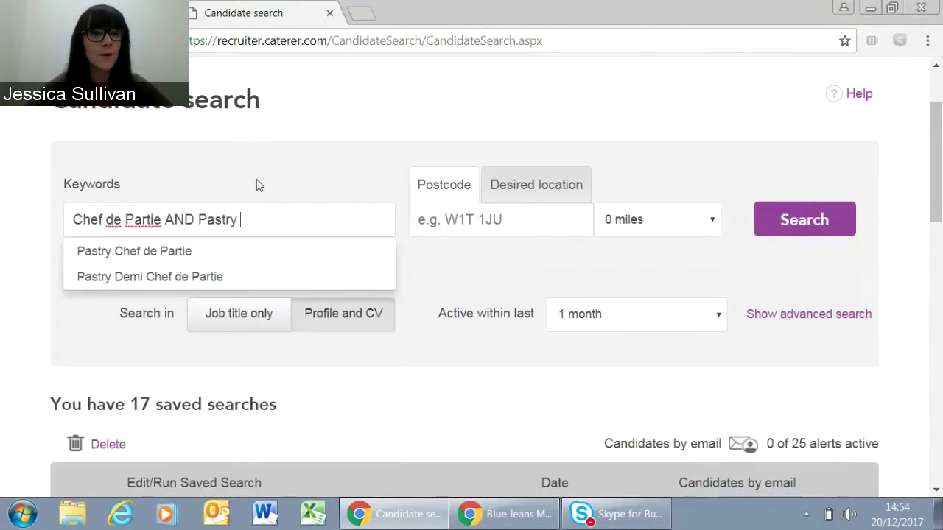
pyautogui.click(258, 184)
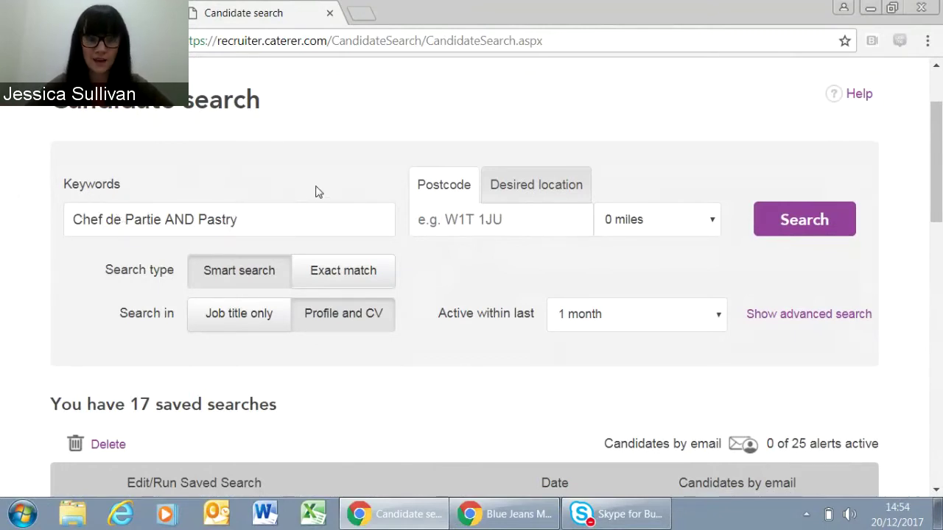
pyautogui.click(301, 211)
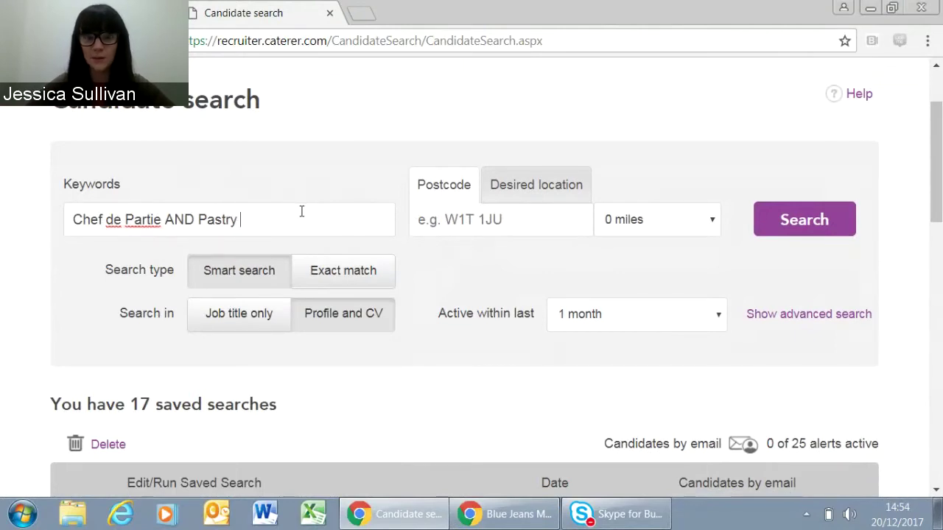
pyautogui.press('BackSpace')
pyautogui.press('BackSpace')
pyautogui.press('BackSpace')
pyautogui.press('BackSpace')
pyautogui.press('BackSpace')
pyautogui.press('BackSpace')
pyautogui.press('BackSpace')
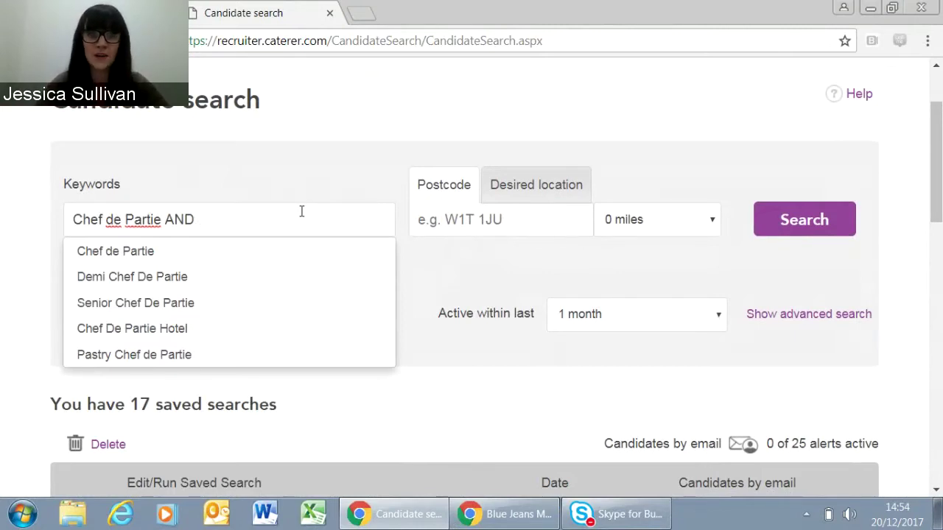
pyautogui.write('Hilton')
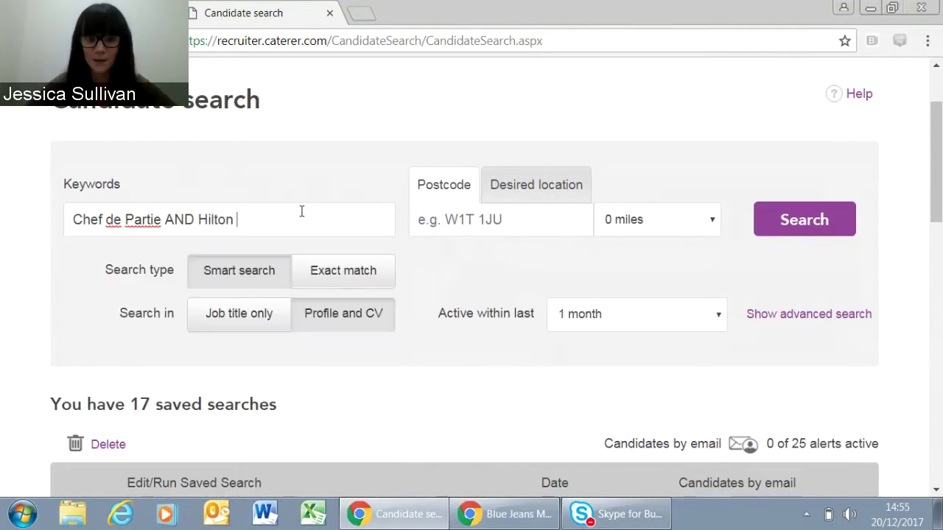
pyautogui.press('BackSpace')
pyautogui.press('BackSpace')
pyautogui.press('BackSpace')
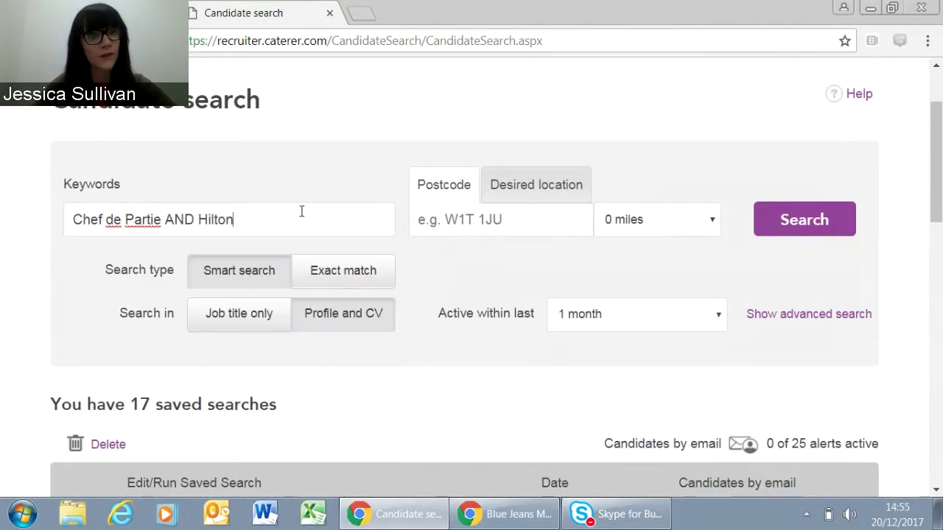
pyautogui.press('BackSpace')
pyautogui.press('BackSpace')
pyautogui.press('BackSpace')
pyautogui.press('BackSpace')
pyautogui.press('BackSpace')
pyautogui.press('BackSpace')
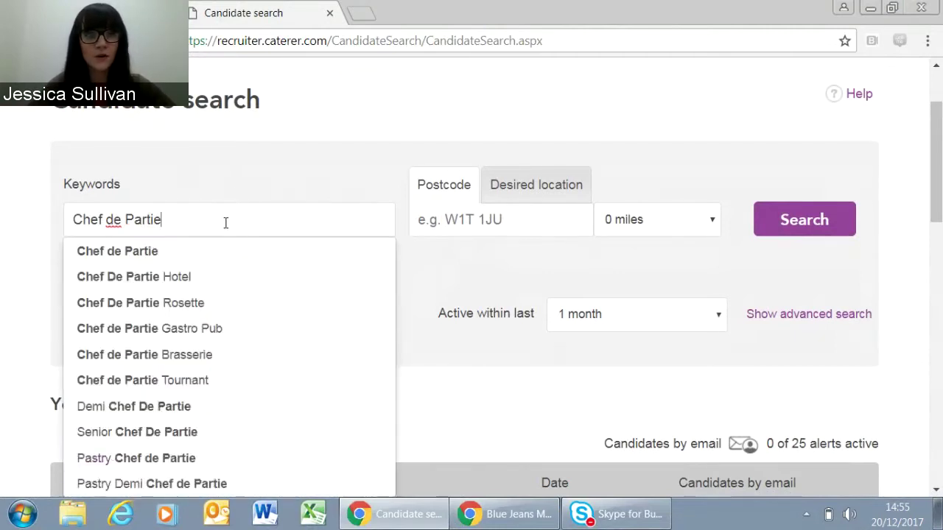
pyautogui.click(206, 196)
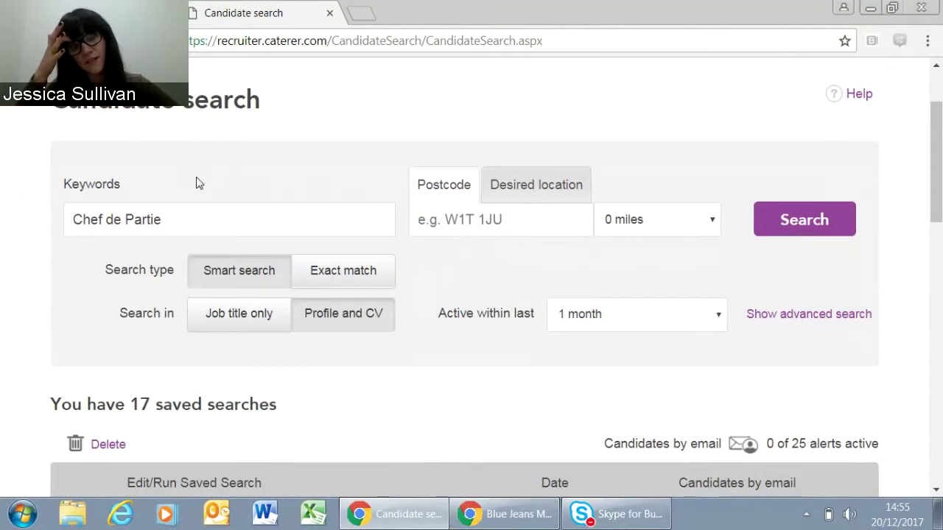
pyautogui.click(203, 226)
pyautogui.write('AND')
pyautogui.press('BackSpace')
pyautogui.press('BackSpace')
pyautogui.press('BackSpace')
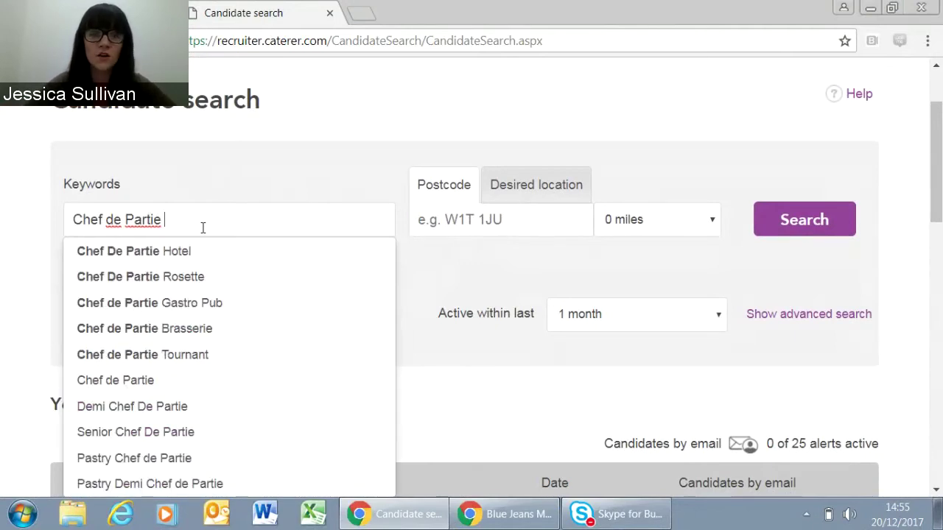
pyautogui.click(207, 171)
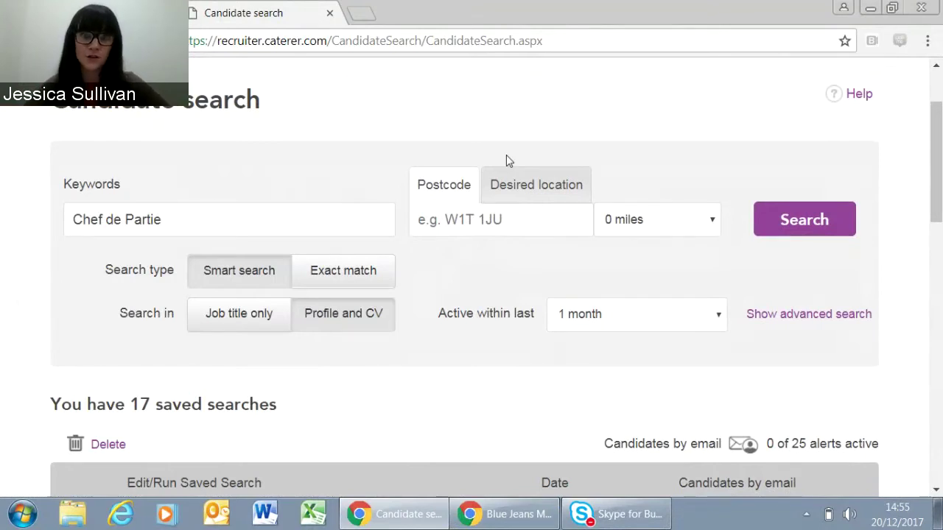
# Step: Search by desired location with London and all its areas ticked (9 selected)
pyautogui.click(507, 218)
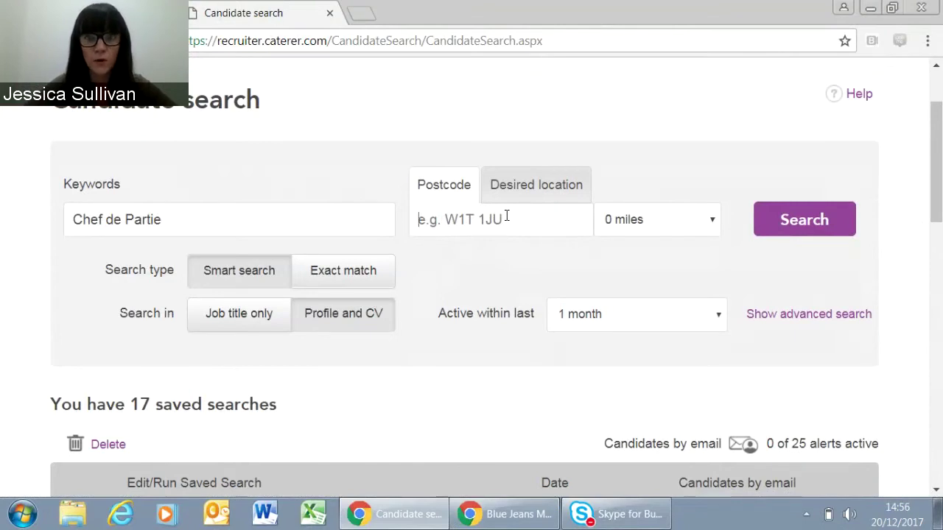
pyautogui.click(513, 186)
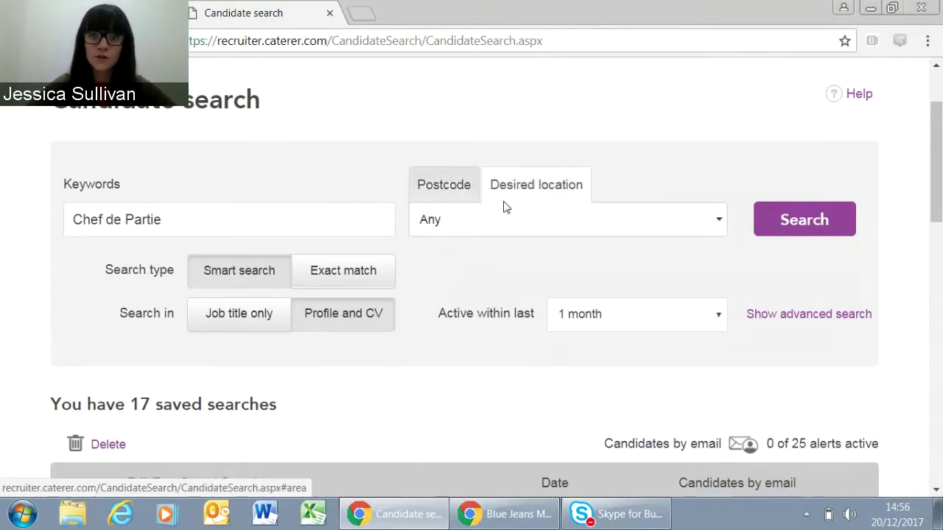
pyautogui.click(498, 220)
pyautogui.moveTo(719, 257); pyautogui.dragTo(718, 237)
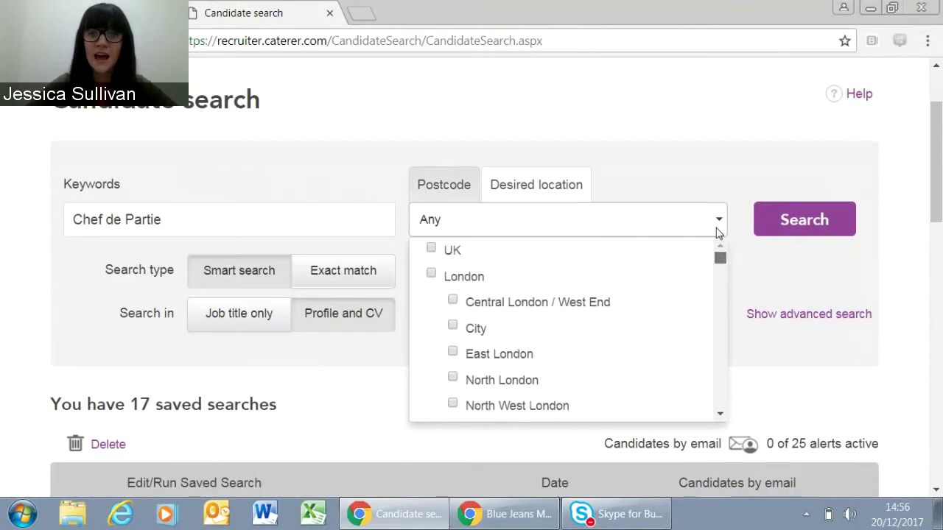
pyautogui.click(431, 274)
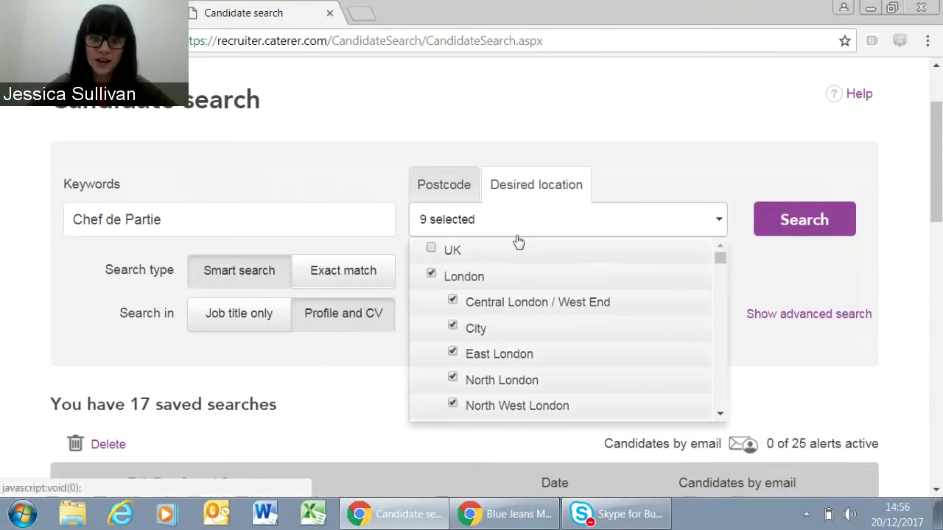
pyautogui.click(616, 182)
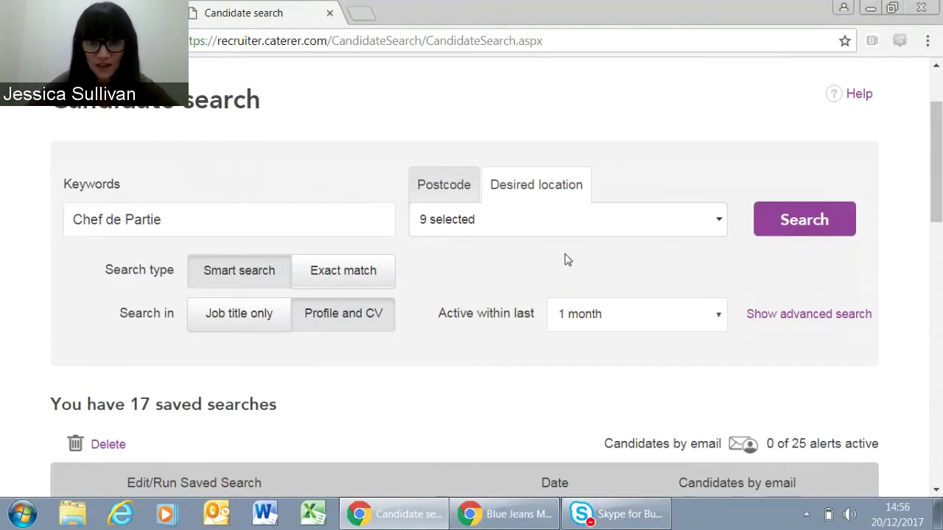
# Step: Scroll down to the 'Active within last' filter and show its list of periods
pyautogui.scroll(-1, 497, 257)
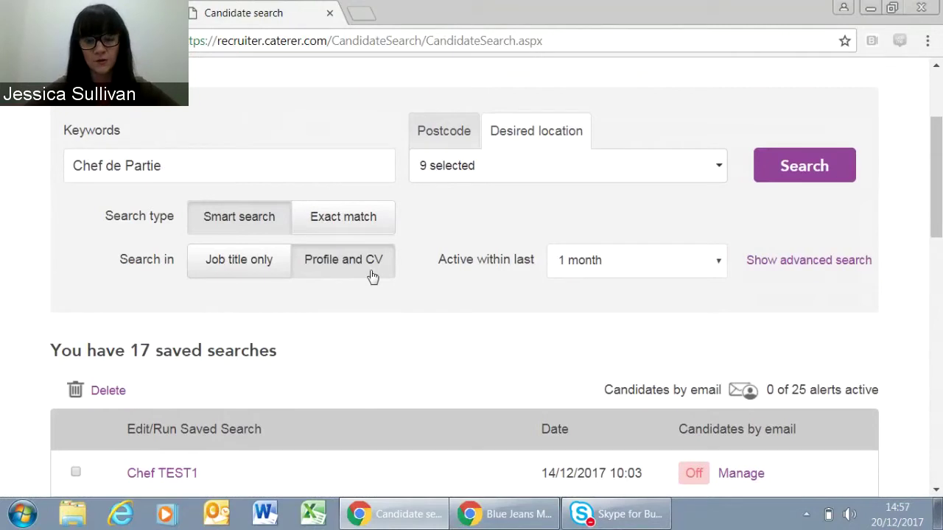
pyautogui.scroll(-1, 597, 200)
pyautogui.click(595, 195)
pyautogui.click(595, 195)
pyautogui.click(595, 195)
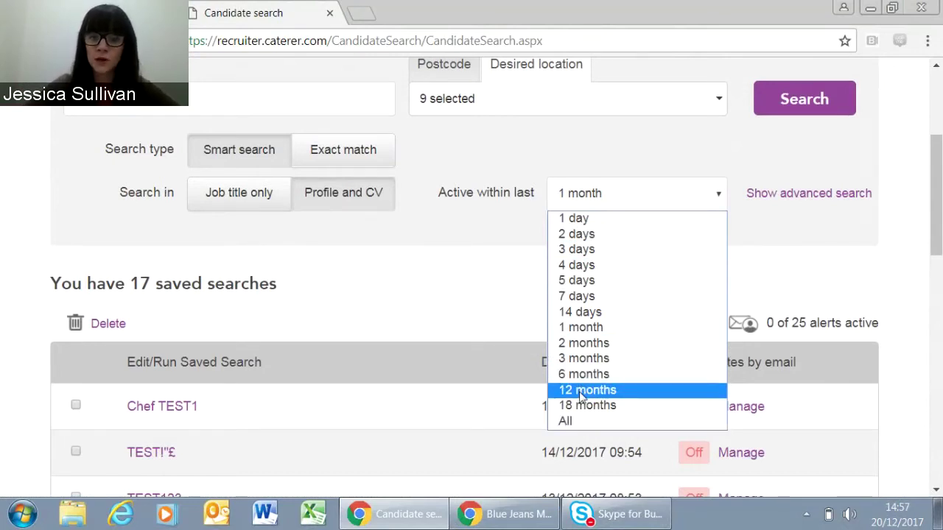
# Step: Change 'Active within last' from 1 month to 6 months
pyautogui.click(447, 269)
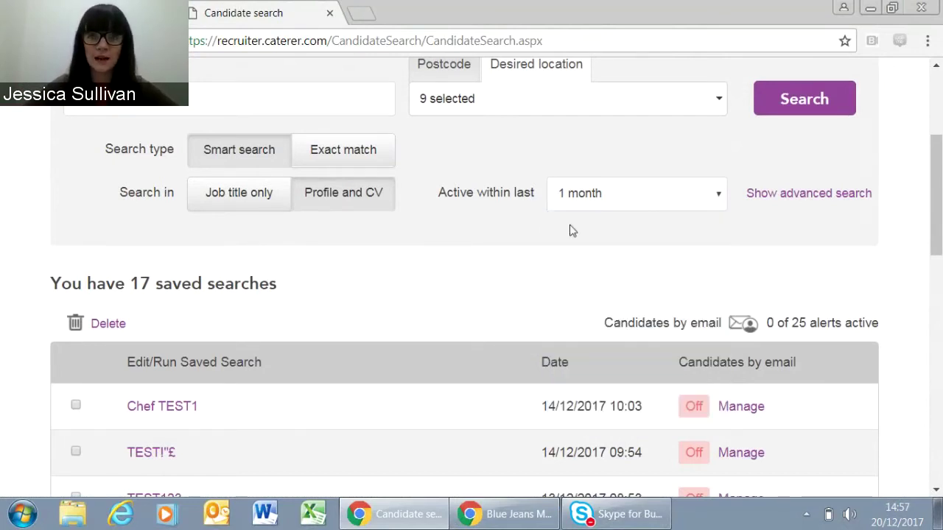
pyautogui.click(632, 197)
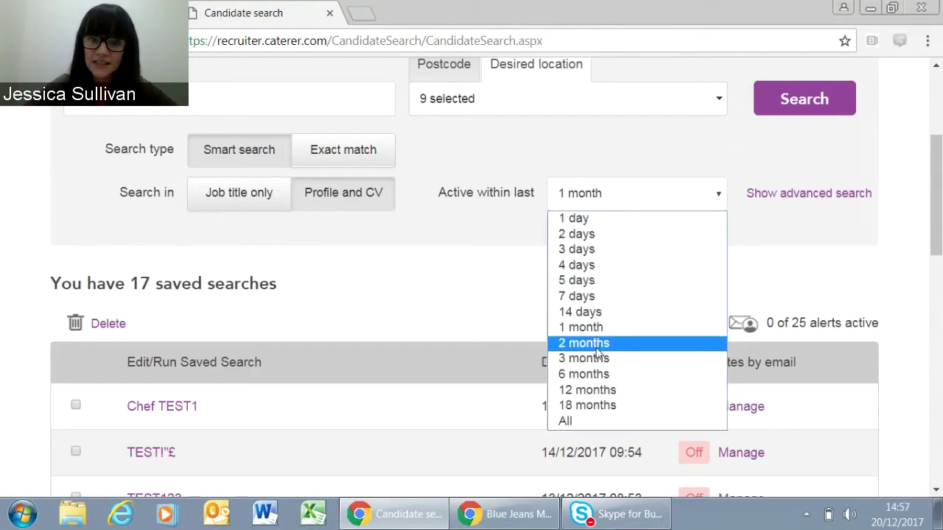
pyautogui.click(589, 375)
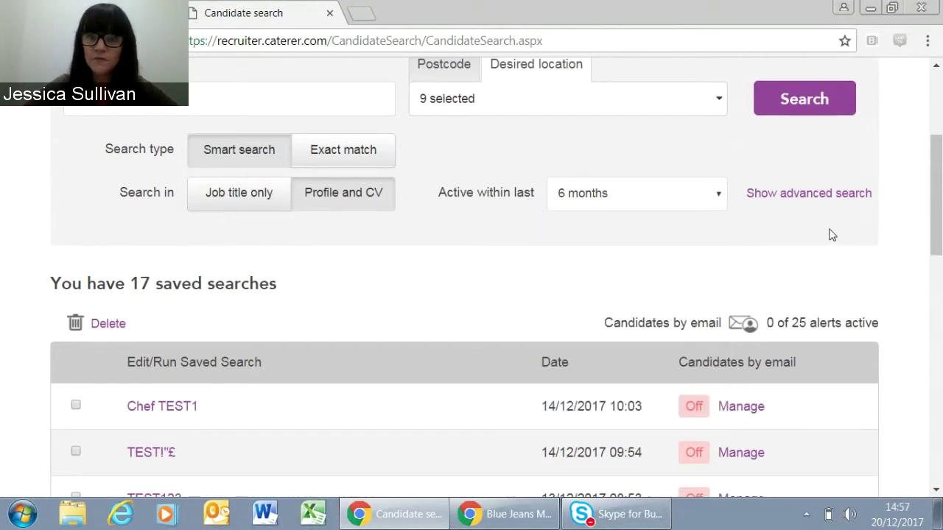
pyautogui.middleClick(856, 203)
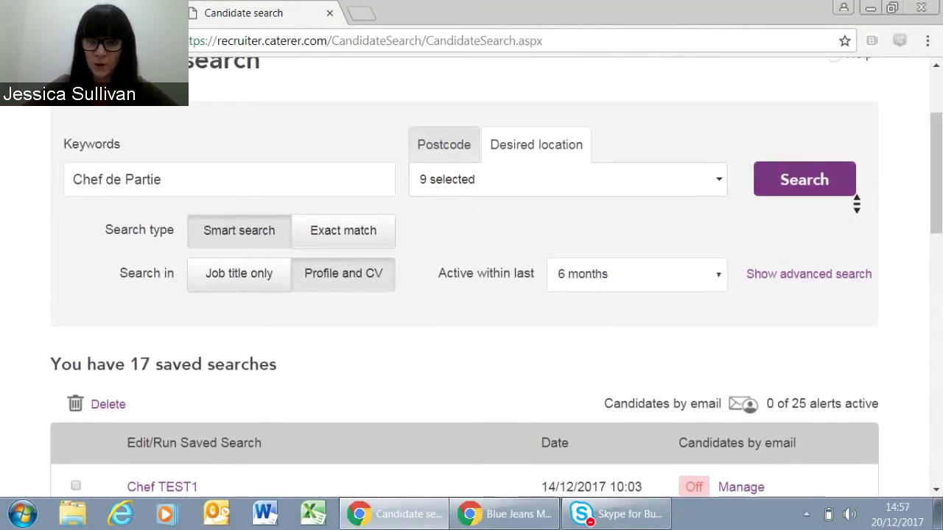
# Step: Expand the advanced filters and review salary, position, job type and eligibility, all left at Any
pyautogui.click(856, 203)
pyautogui.click(797, 275)
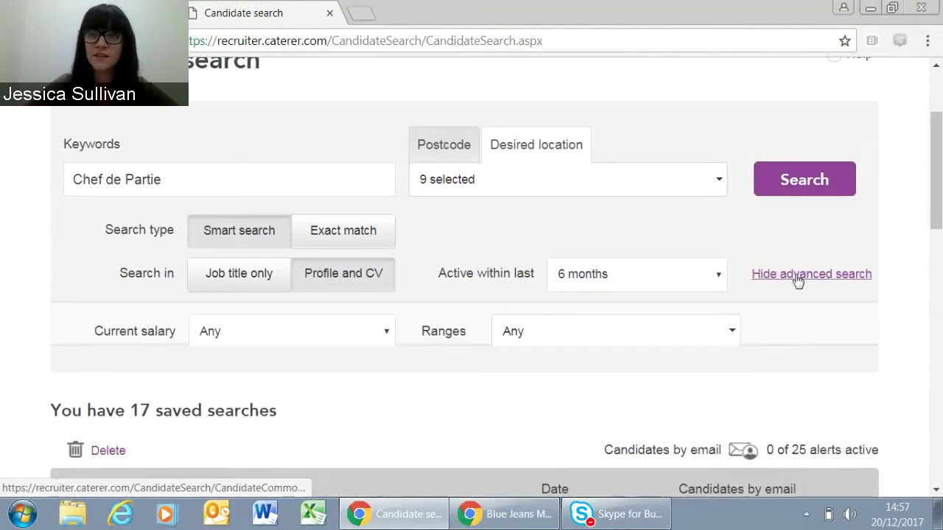
pyautogui.moveTo(936, 136); pyautogui.dragTo(932, 180)
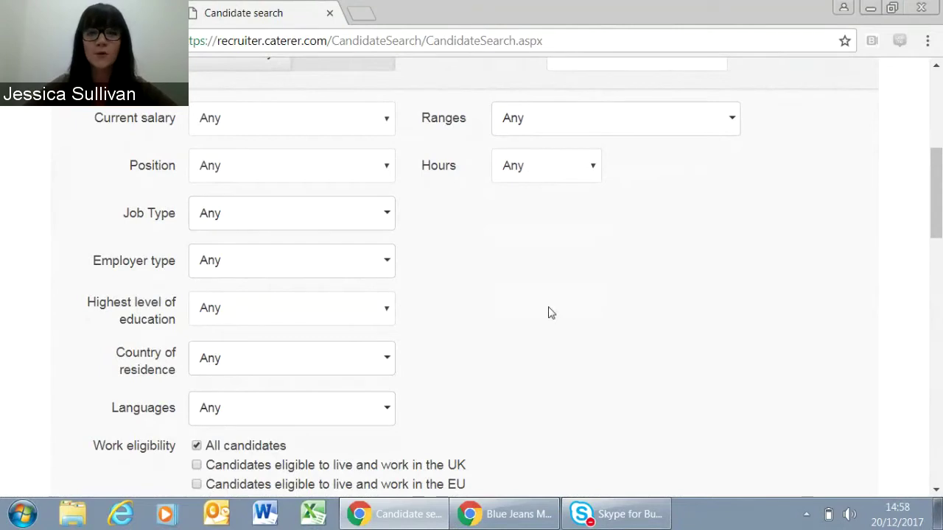
pyautogui.moveTo(938, 158); pyautogui.dragTo(930, 118)
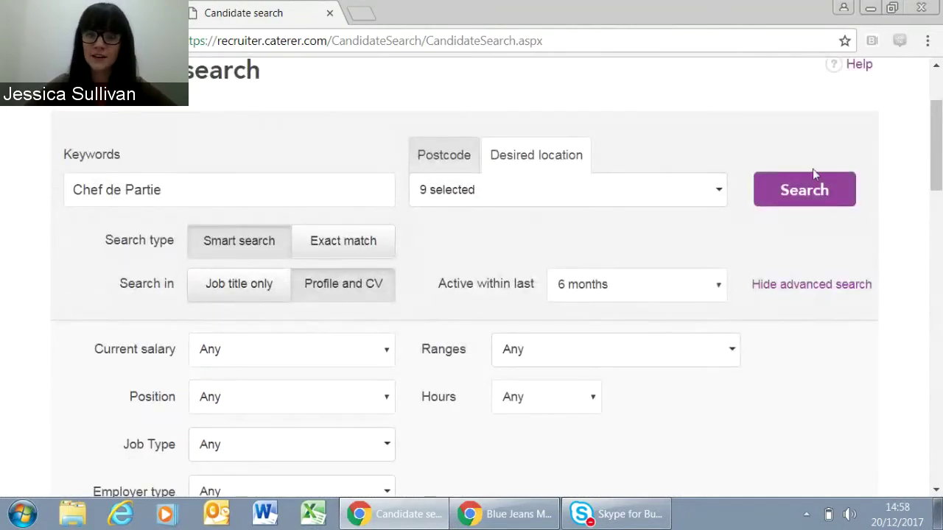
# Step: Run the search, browse the 4797 London results and close the Salesforce notification
pyautogui.click(790, 189)
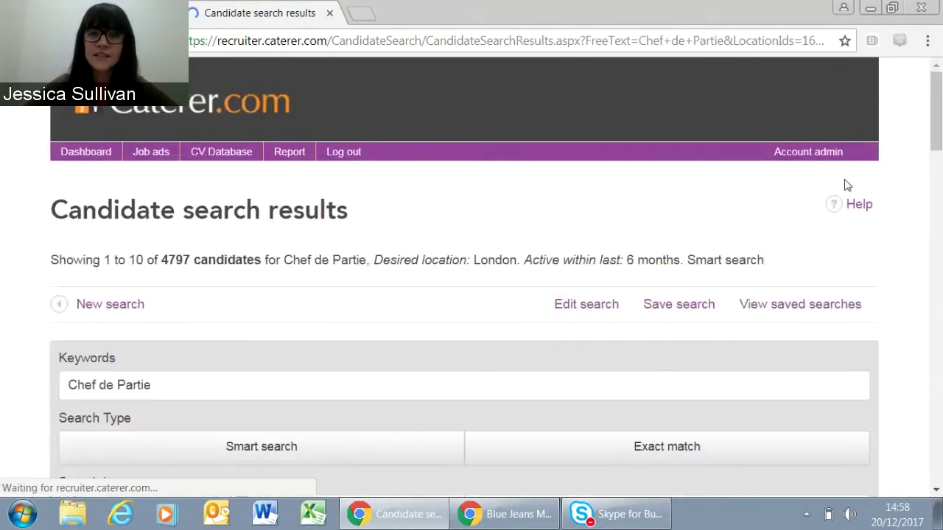
pyautogui.moveTo(939, 93); pyautogui.dragTo(939, 109)
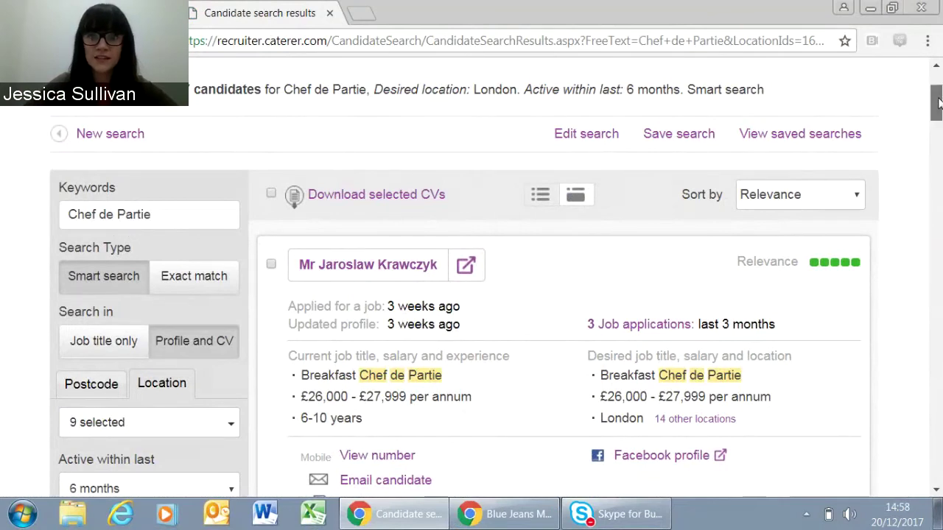
pyautogui.scroll(-1, 940, 103)
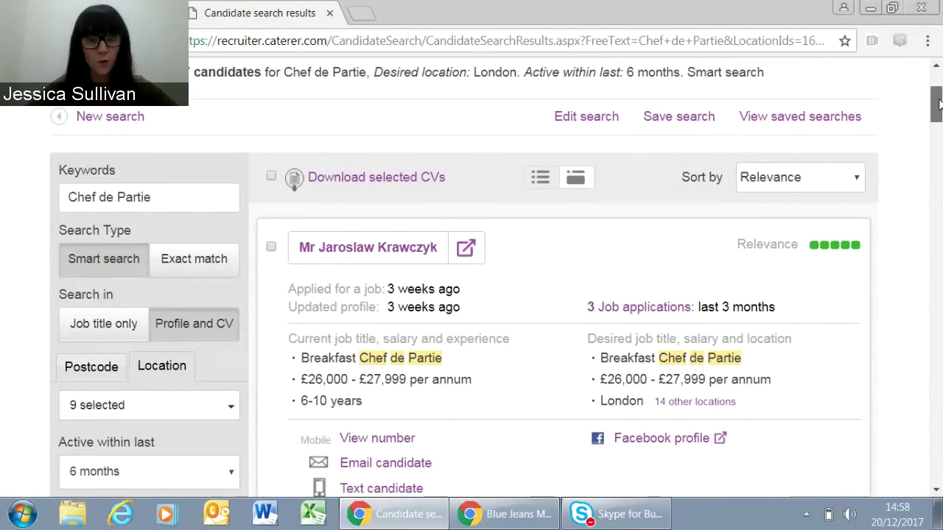
pyautogui.moveTo(938, 104); pyautogui.dragTo(934, 144)
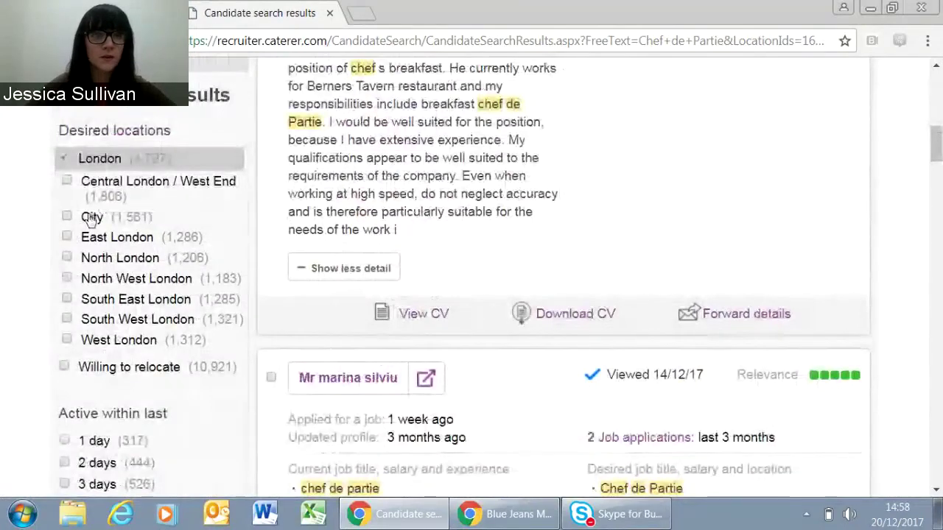
pyautogui.scroll(1, 90, 220)
pyautogui.scroll(-6, 89, 220)
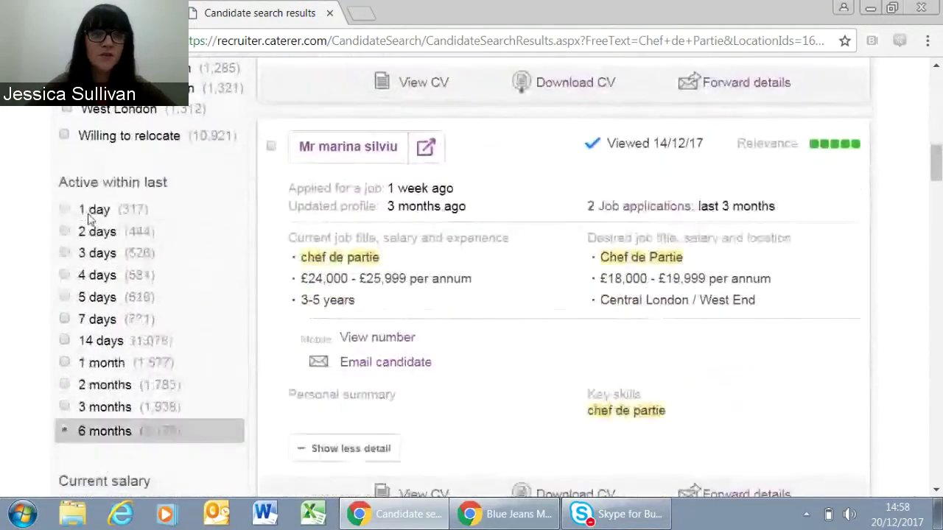
pyautogui.scroll(-3, 89, 219)
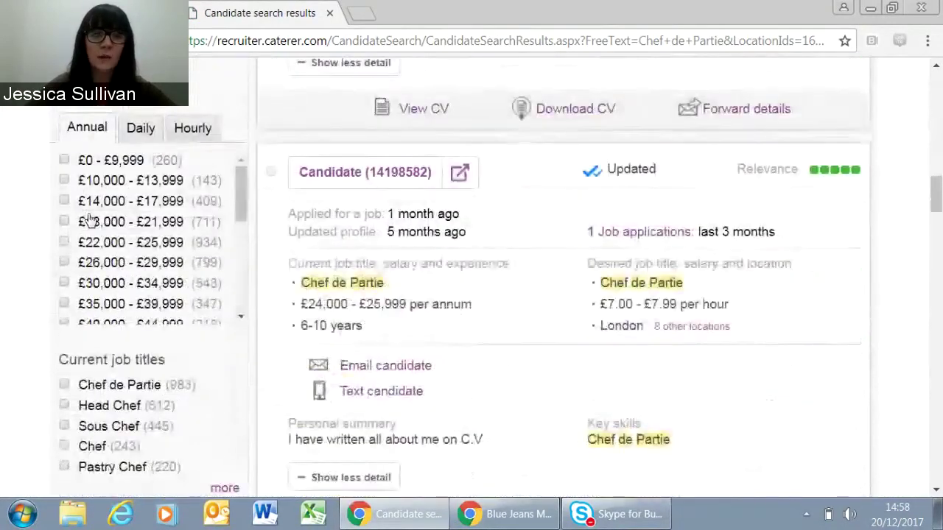
pyautogui.scroll(-2, 89, 219)
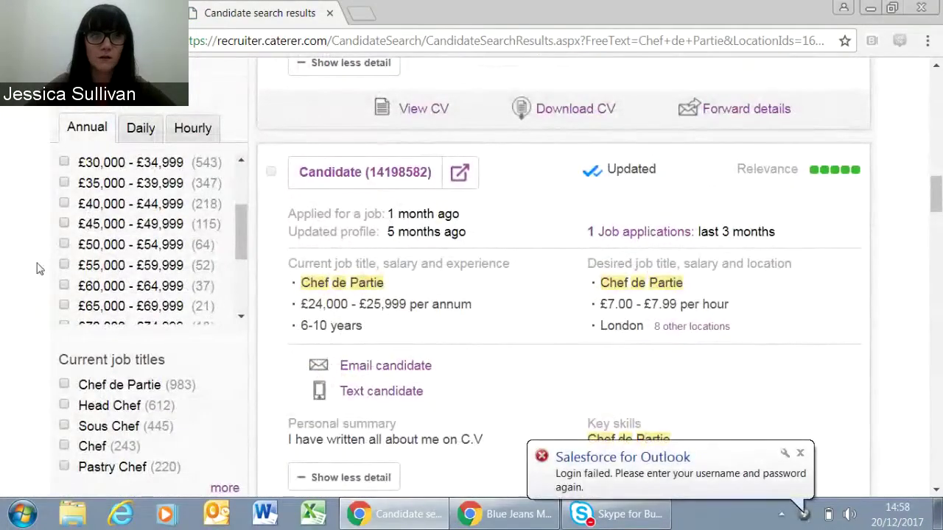
pyautogui.scroll(-2, 38, 269)
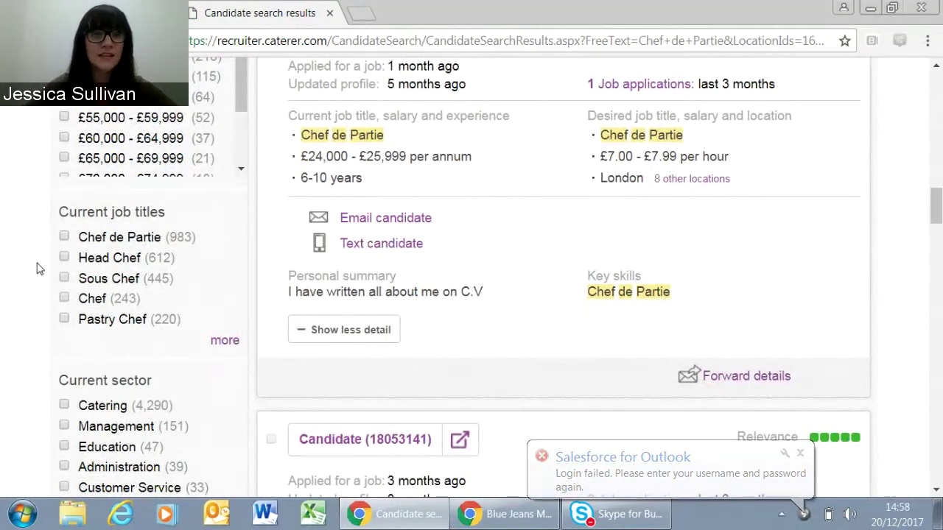
pyautogui.click(800, 453)
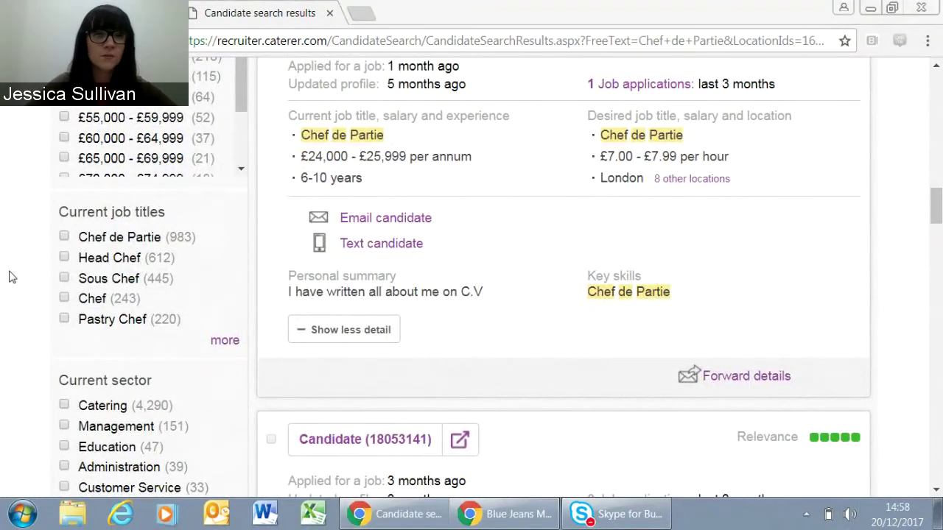
# Step: Refine results by current job title Chef de Partie, leaving 991 candidates
pyautogui.click(221, 343)
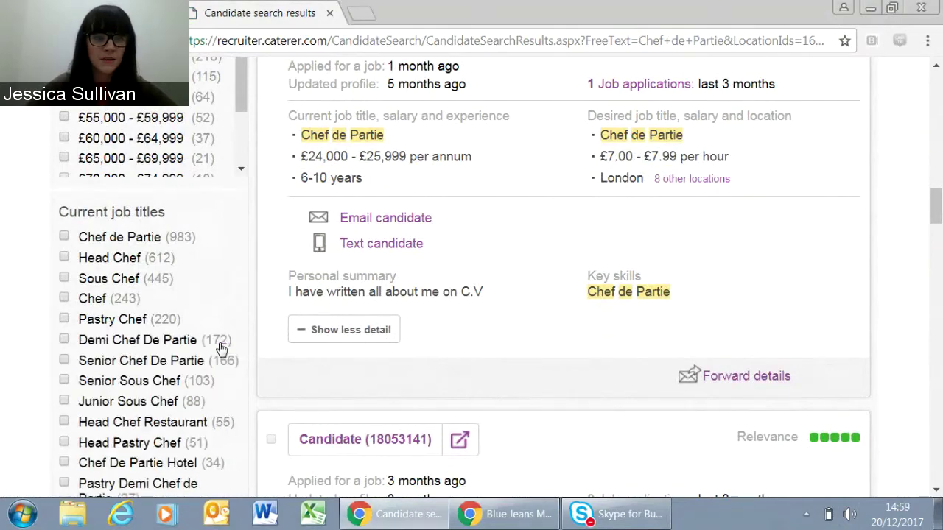
pyautogui.middleClick(43, 374)
pyautogui.click(45, 377)
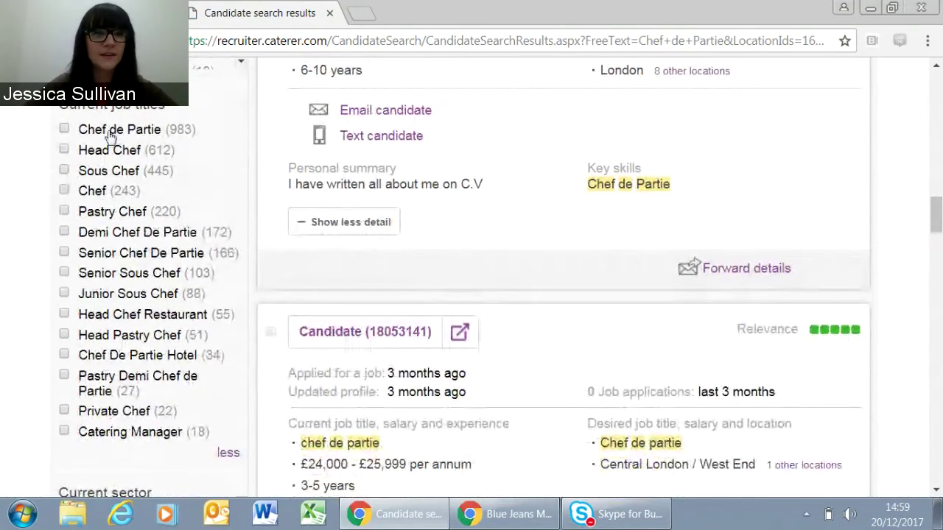
pyautogui.click(109, 136)
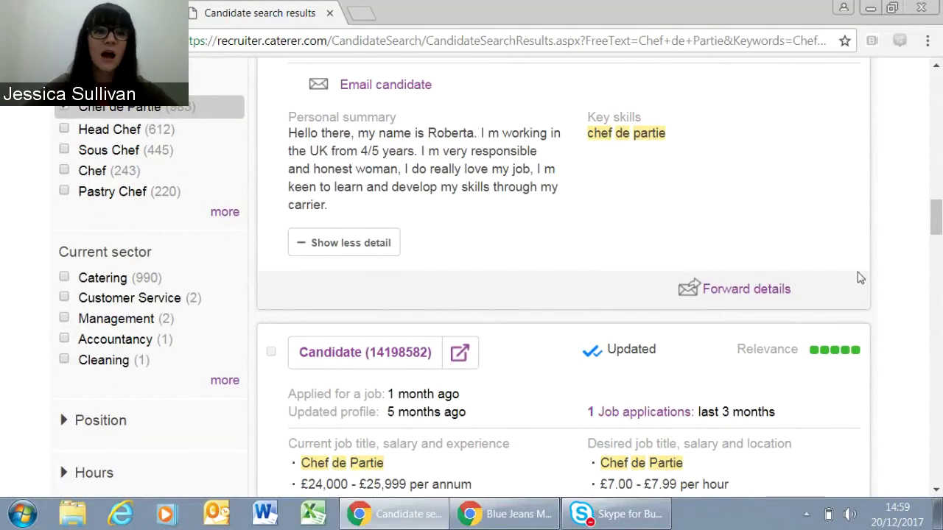
pyautogui.click(229, 215)
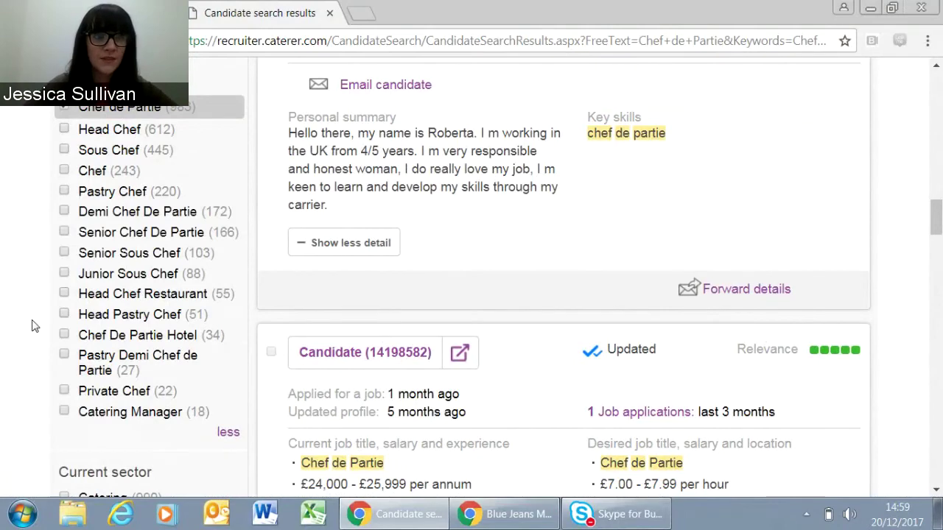
pyautogui.scroll(-3, 31, 325)
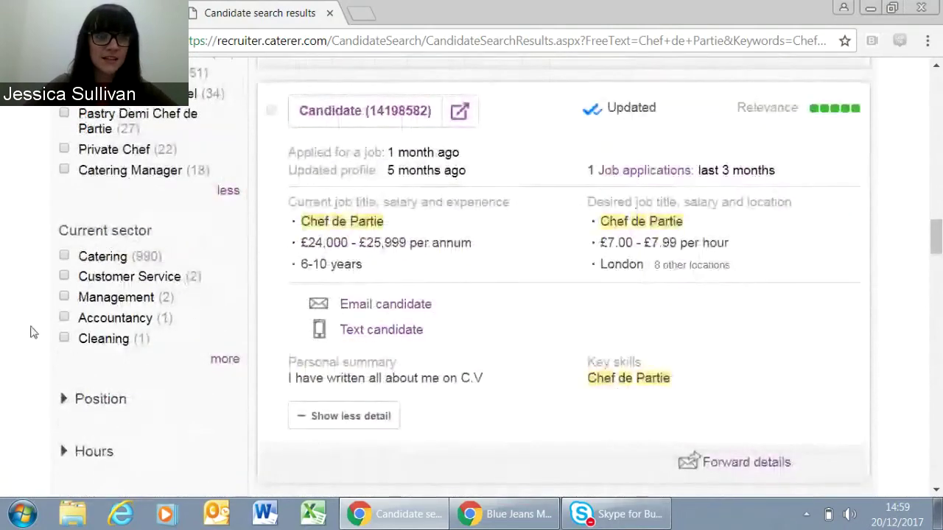
pyautogui.scroll(4, 32, 333)
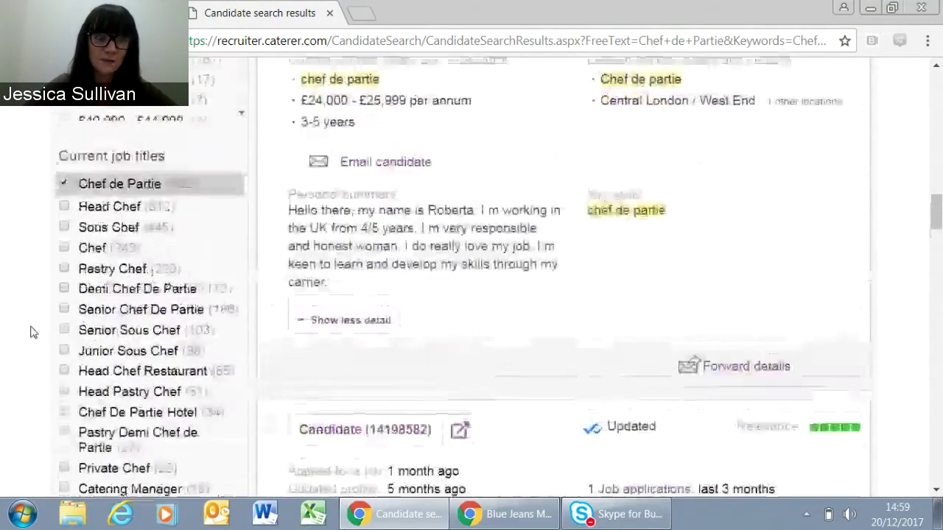
pyautogui.scroll(5, 31, 333)
pyautogui.scroll(3, 32, 333)
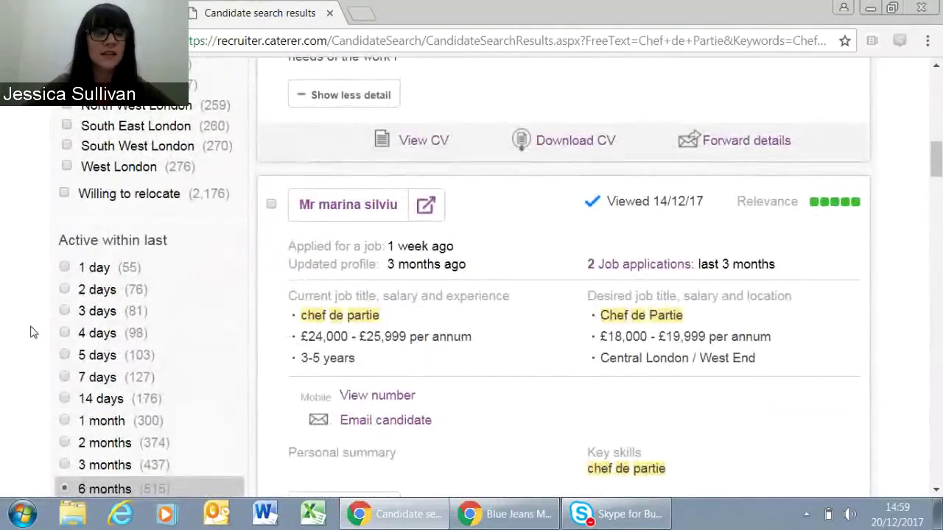
pyautogui.scroll(-1, 32, 332)
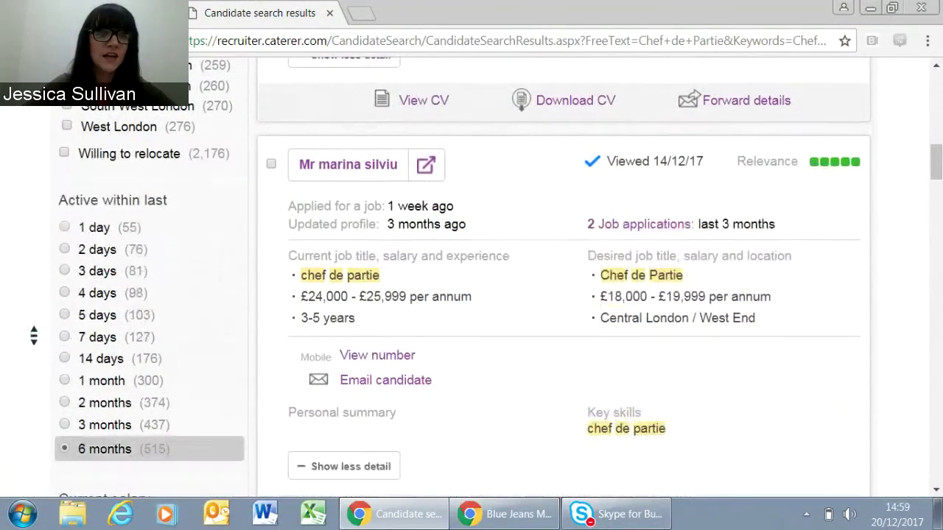
pyautogui.scroll(4, 33, 335)
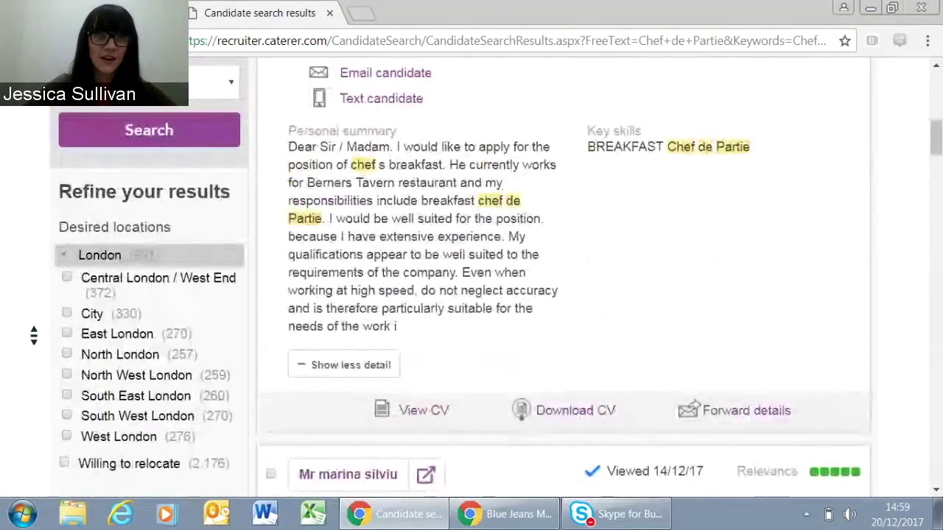
pyautogui.scroll(5, 34, 335)
pyautogui.scroll(2, 33, 335)
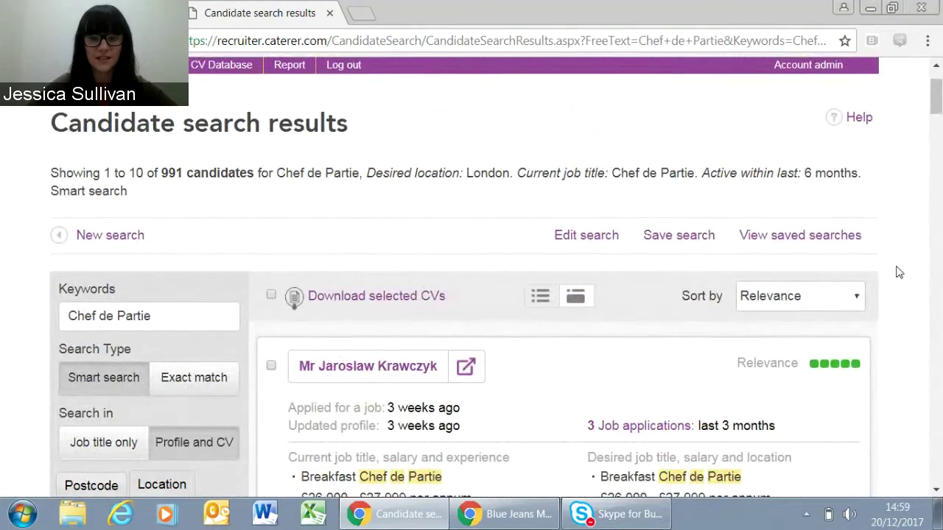
pyautogui.moveTo(937, 105); pyautogui.dragTo(938, 120)
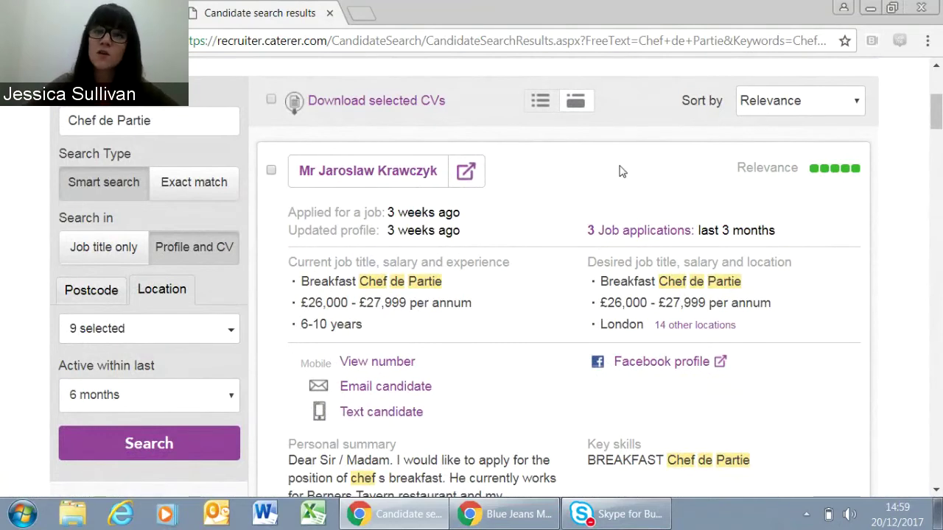
pyautogui.click(757, 109)
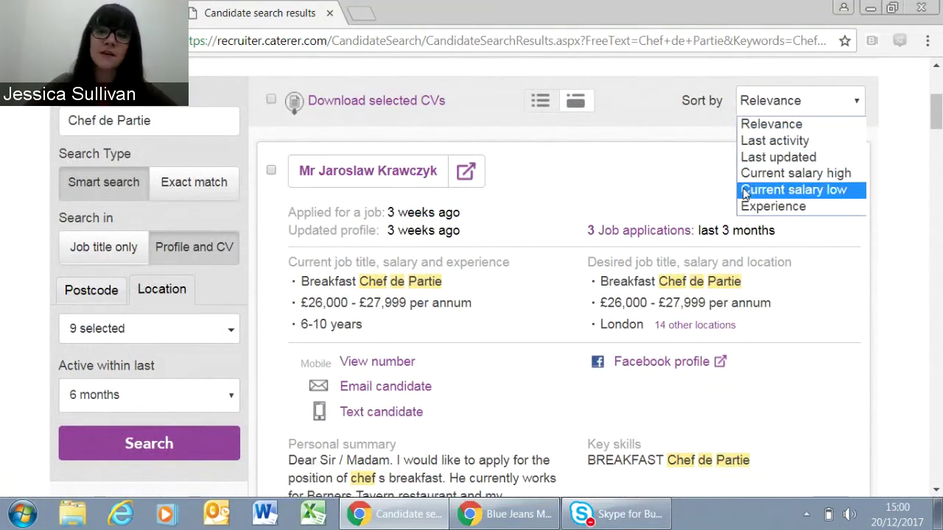
pyautogui.click(604, 197)
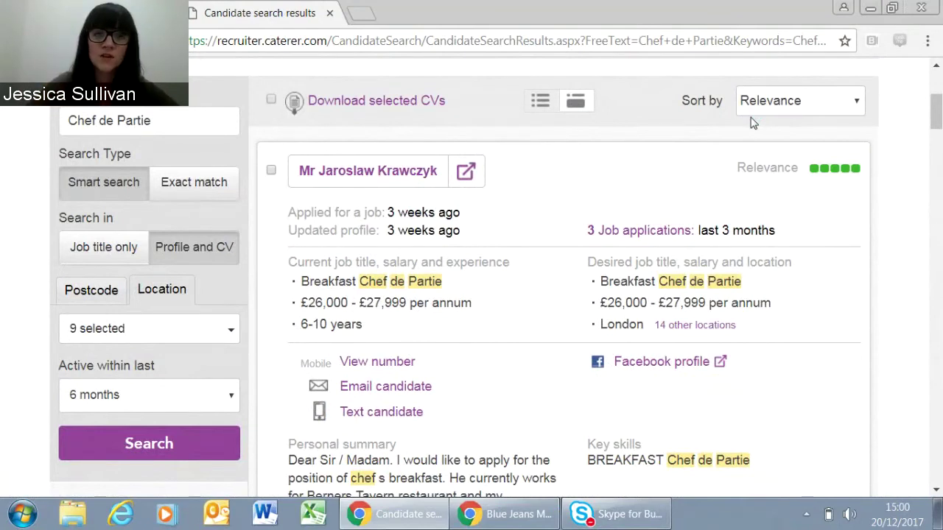
pyautogui.scroll(-1, 751, 122)
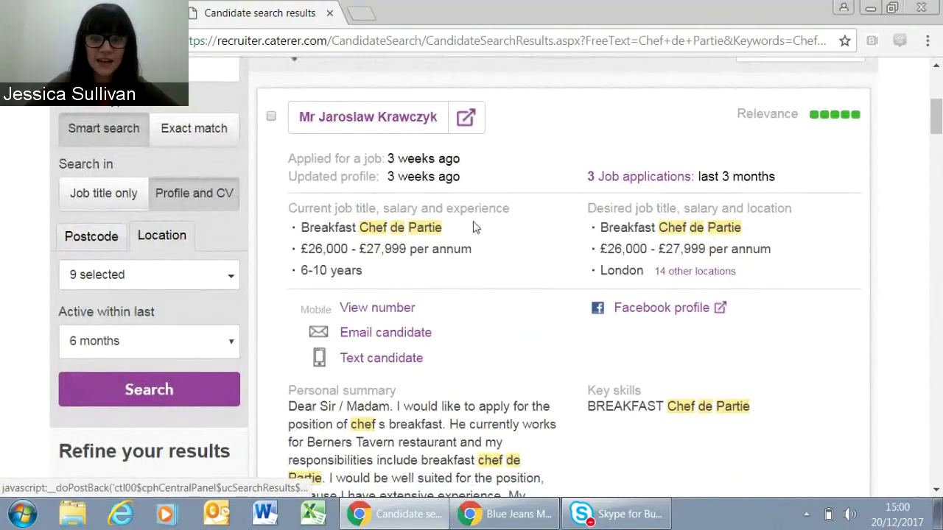
pyautogui.scroll(-1, 471, 223)
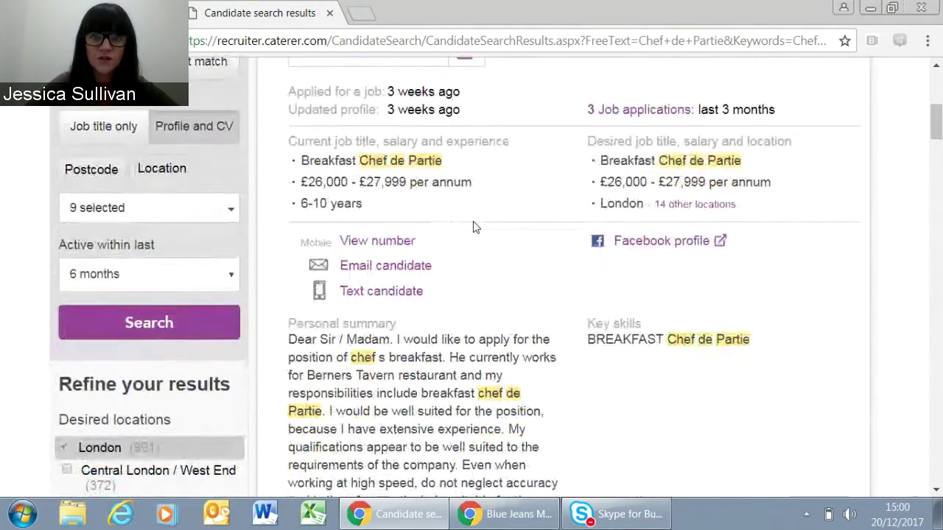
pyautogui.scroll(-1, 474, 227)
pyautogui.scroll(-1, 476, 229)
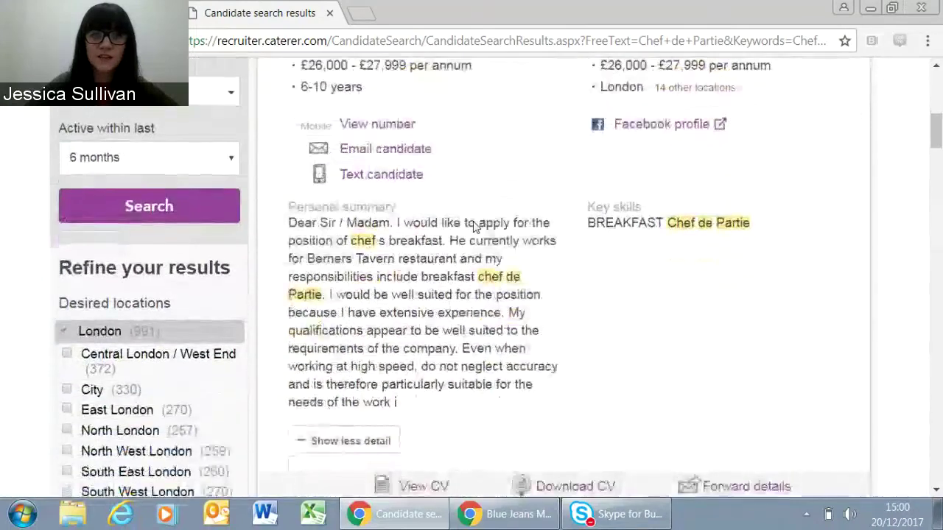
pyautogui.scroll(3, 476, 231)
pyautogui.scroll(1, 472, 228)
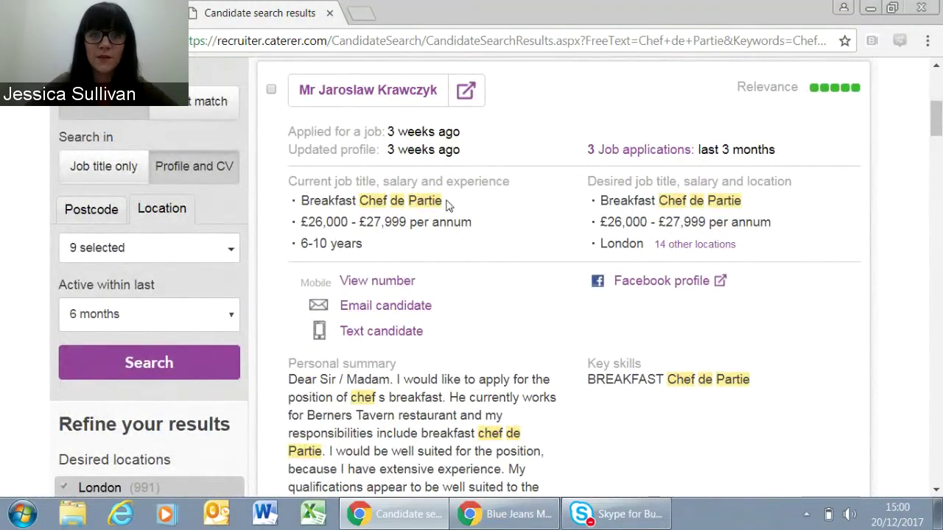
# Step: Read the first candidate's CV and Activity tab showing 3 London breakfast chef applications
pyautogui.click(403, 97)
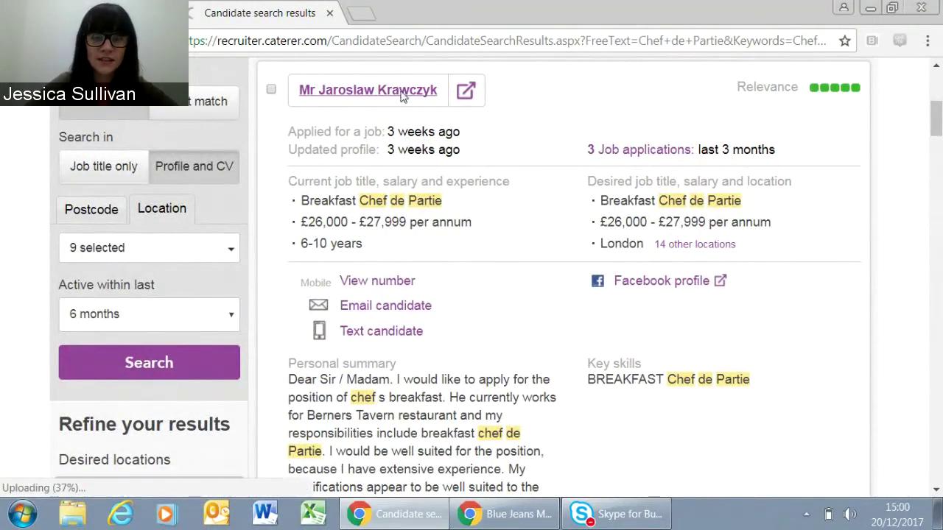
pyautogui.scroll(-6, 494, 336)
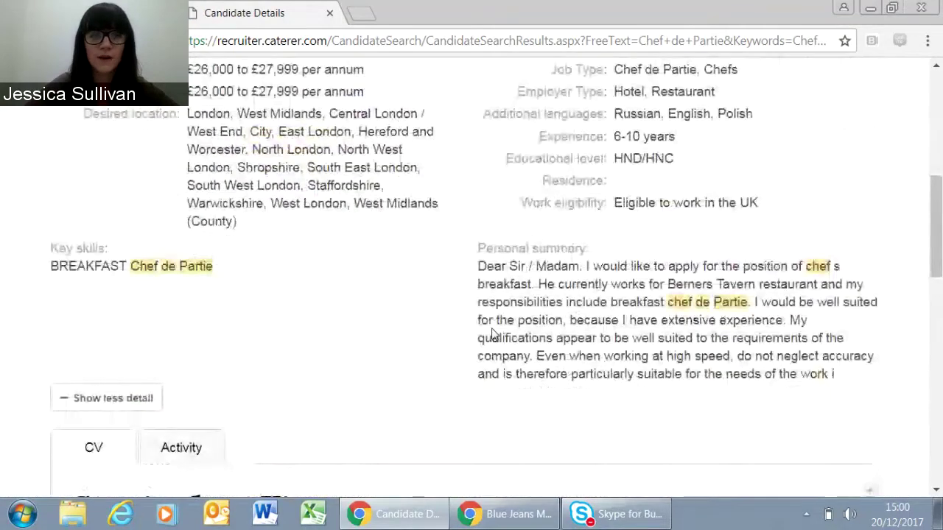
pyautogui.scroll(-6, 493, 335)
pyautogui.scroll(-5, 493, 335)
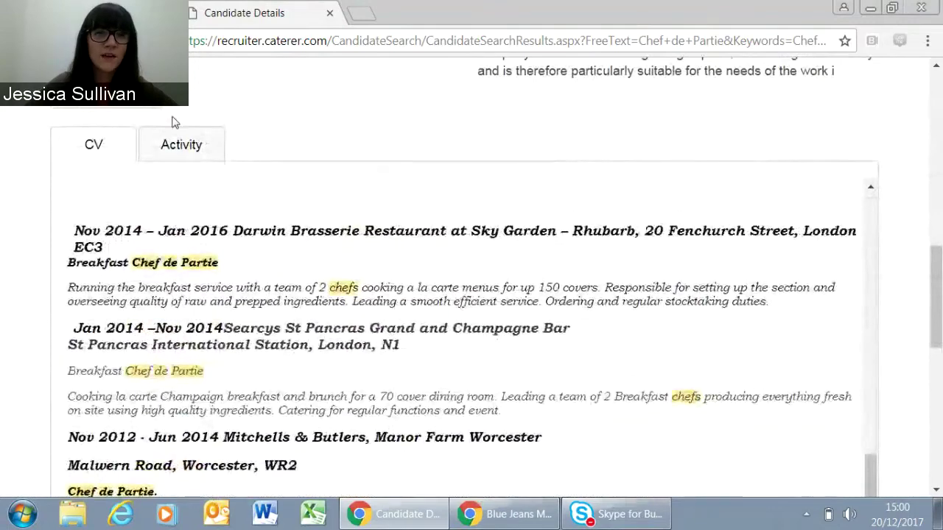
pyautogui.click(179, 142)
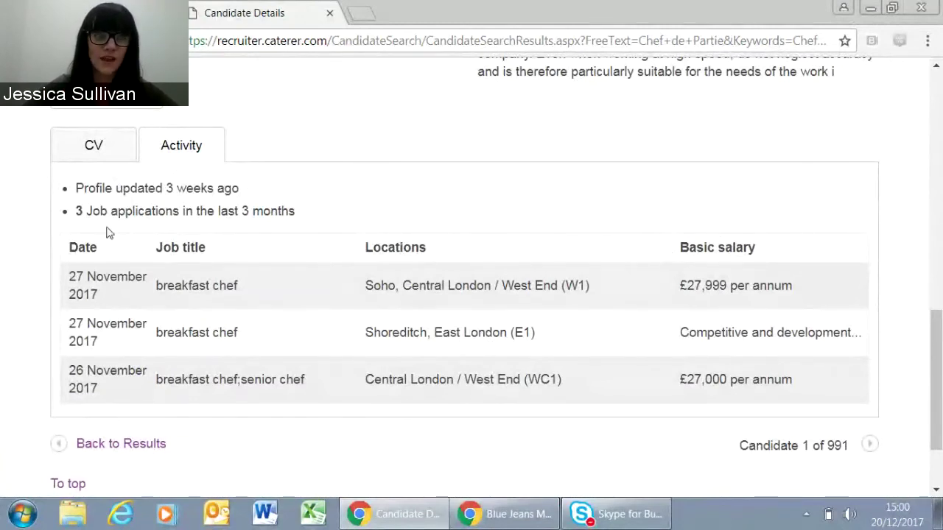
pyautogui.scroll(6, 104, 401)
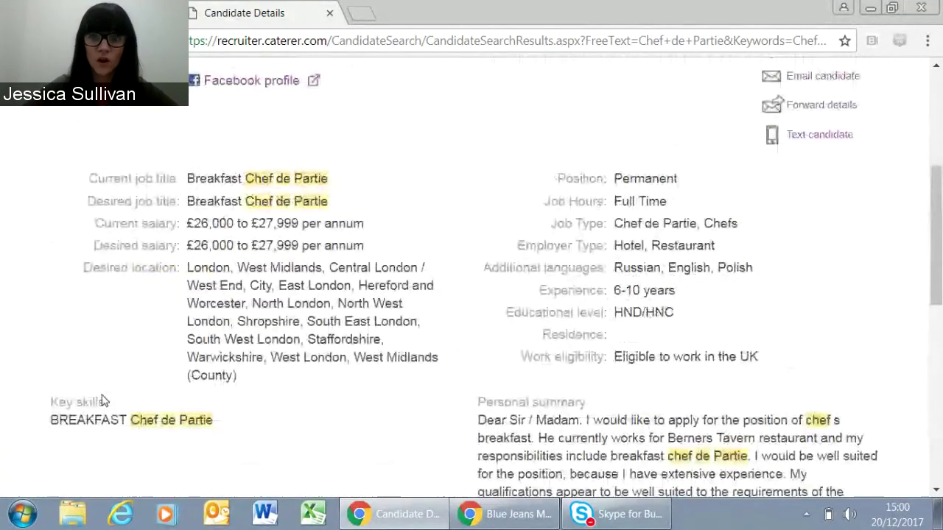
pyautogui.scroll(4, 103, 402)
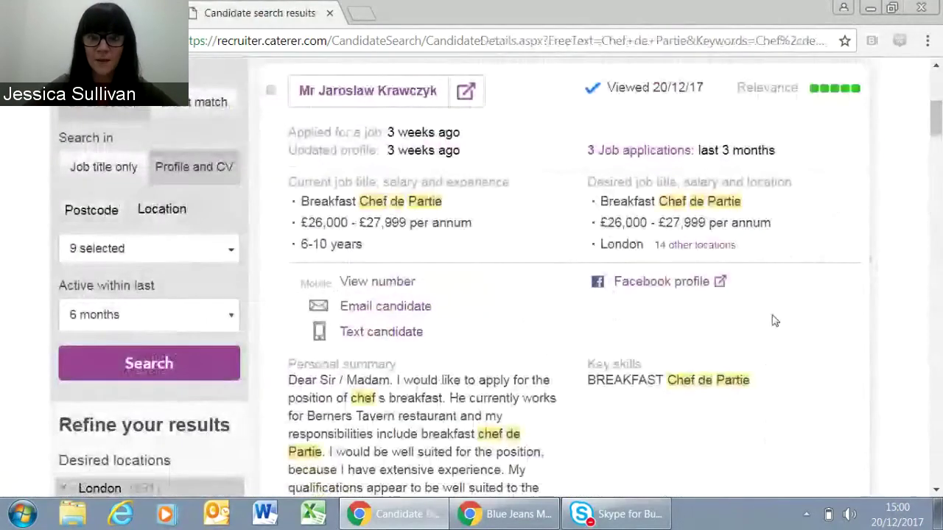
# Step: Scroll through the 991 Chef de Partie results and back up to the filter panel
pyautogui.scroll(-2, 773, 320)
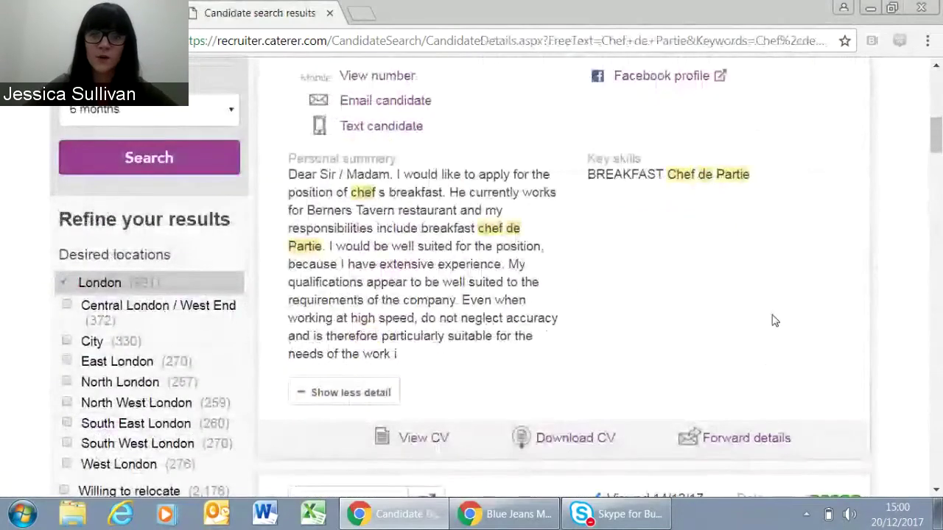
pyautogui.scroll(-1, 456, 383)
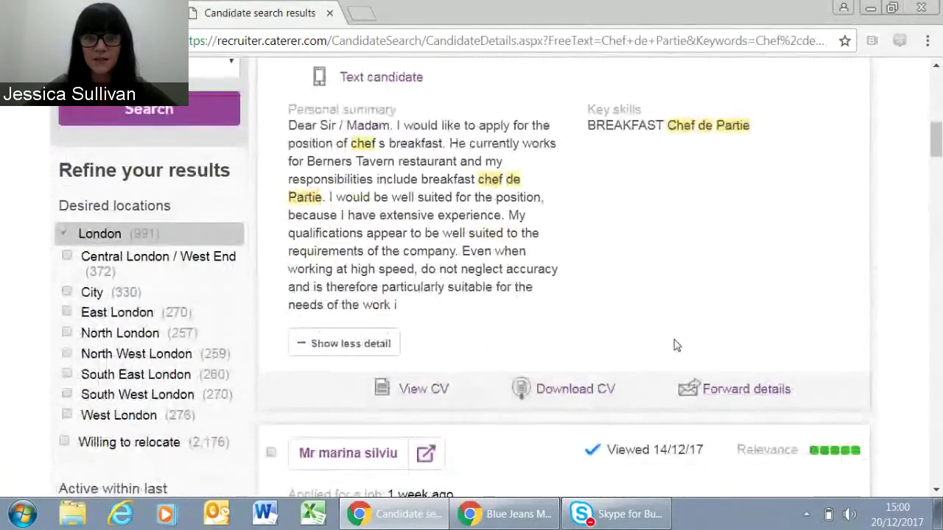
pyautogui.scroll(-1, 673, 343)
pyautogui.scroll(-5, 673, 343)
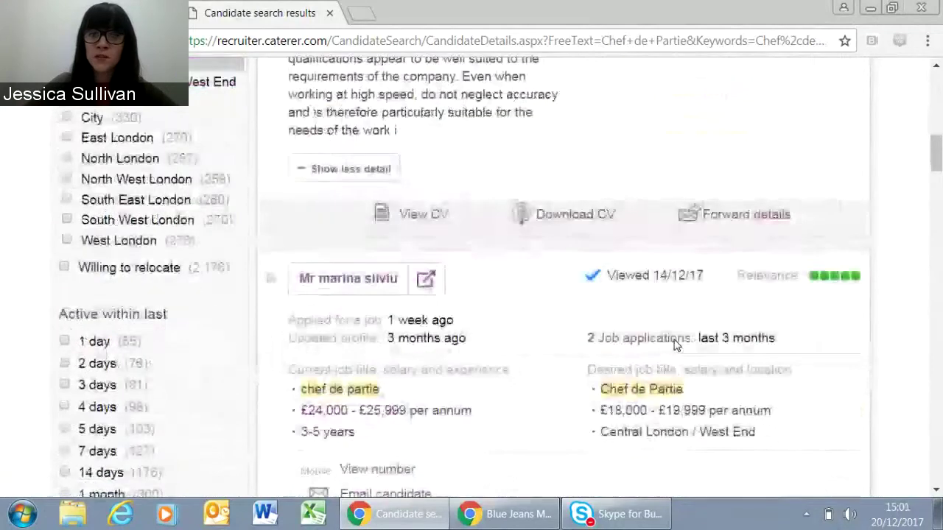
pyautogui.moveTo(598, 90)
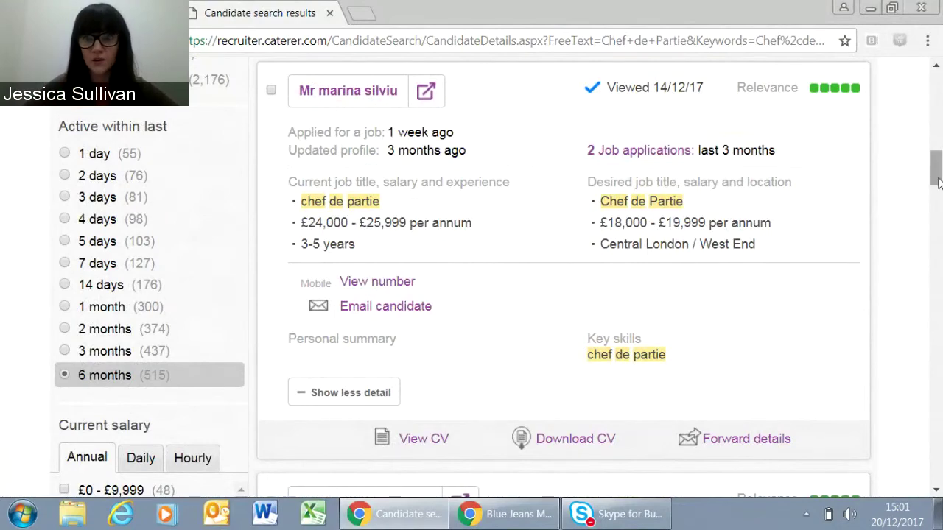
pyautogui.moveTo(938, 183); pyautogui.dragTo(937, 94)
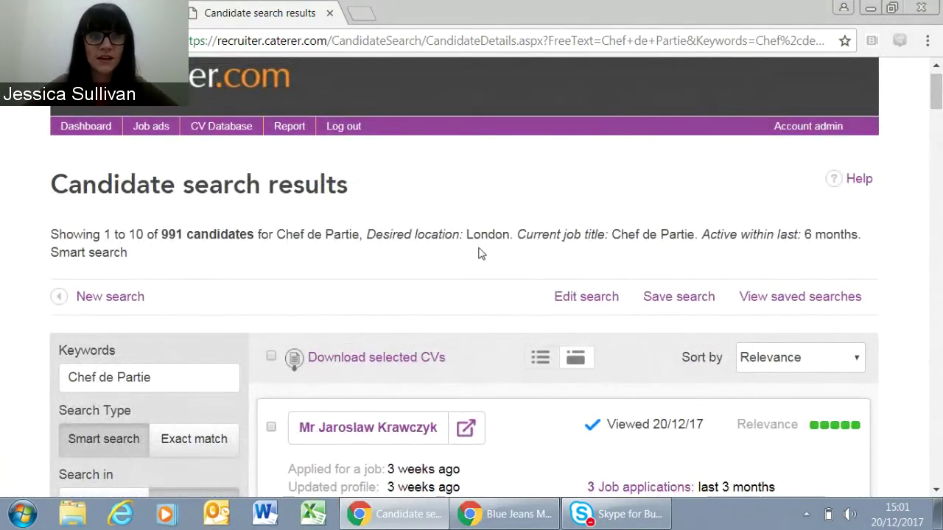
pyautogui.scroll(-5, 479, 254)
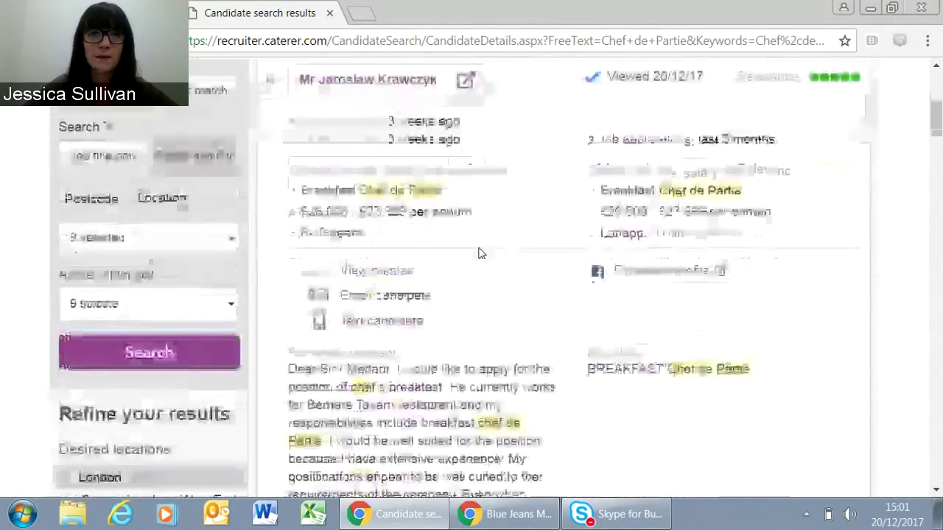
pyautogui.scroll(-1, 478, 253)
# Step: Limit results to candidates active within the last 7 days and rerun the search
pyautogui.click(129, 210)
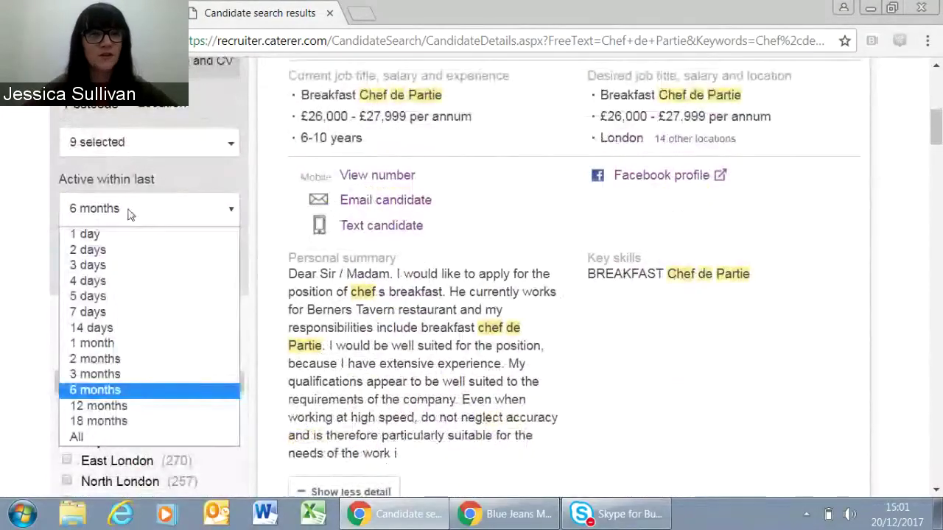
pyautogui.click(88, 313)
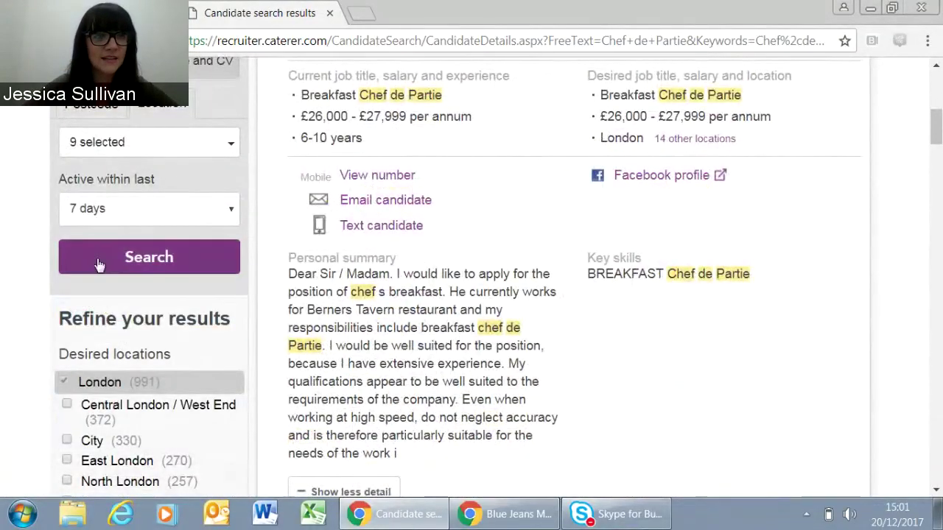
pyautogui.click(92, 254)
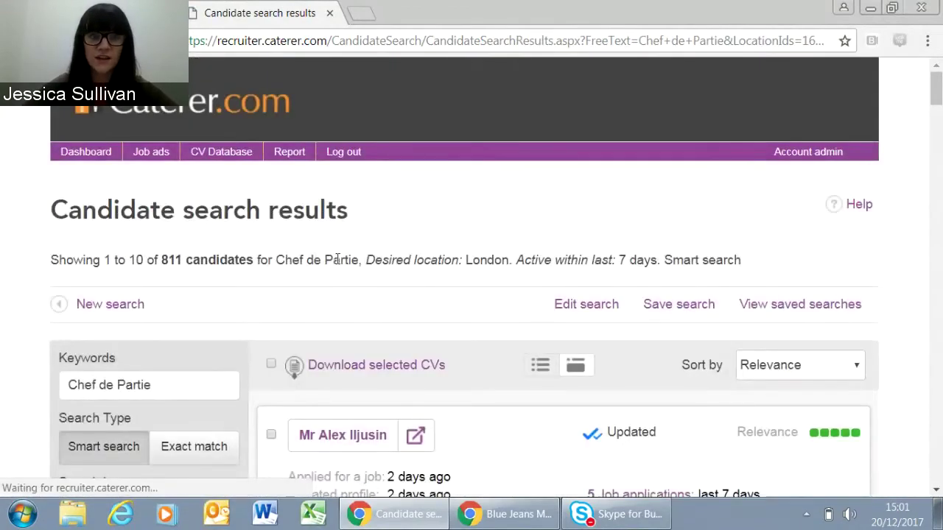
# Step: Untick City, East, North and North West London and rerun, leaving 358 candidates
pyautogui.scroll(-1, 404, 280)
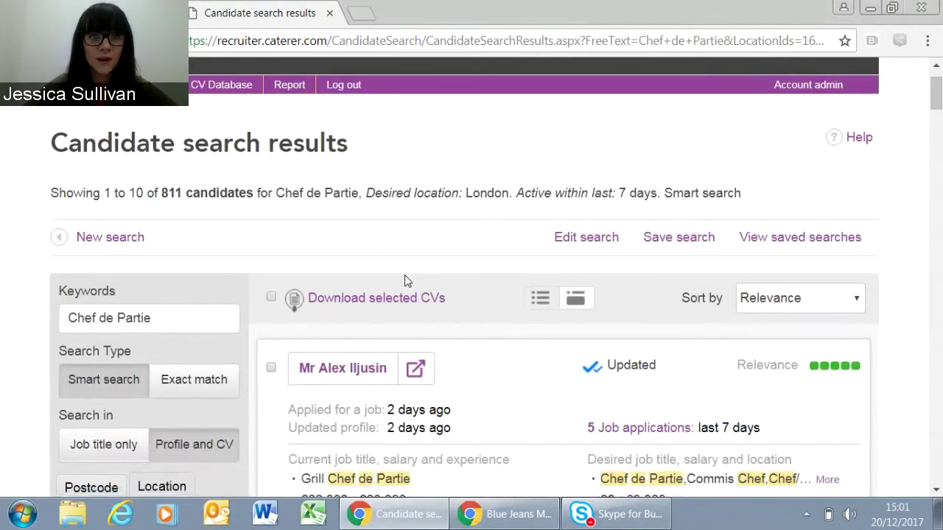
pyautogui.scroll(-5, 404, 281)
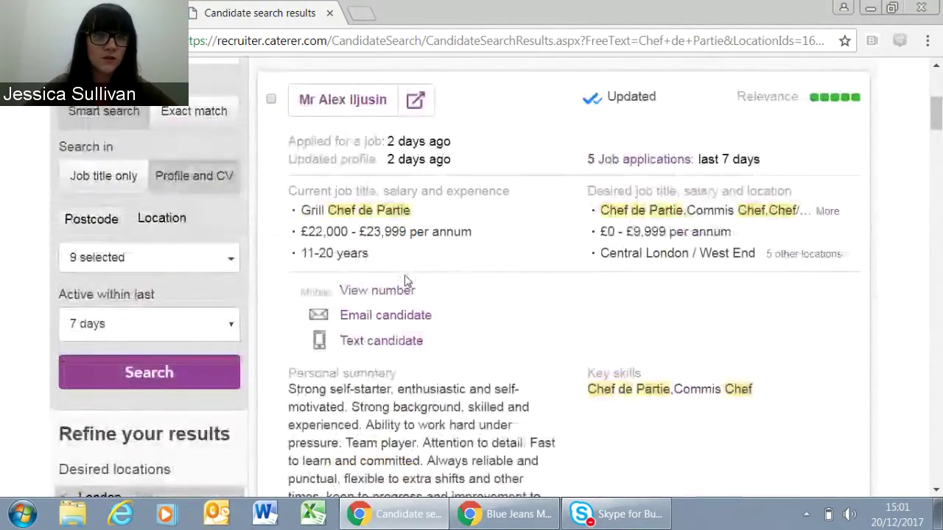
pyautogui.click(162, 182)
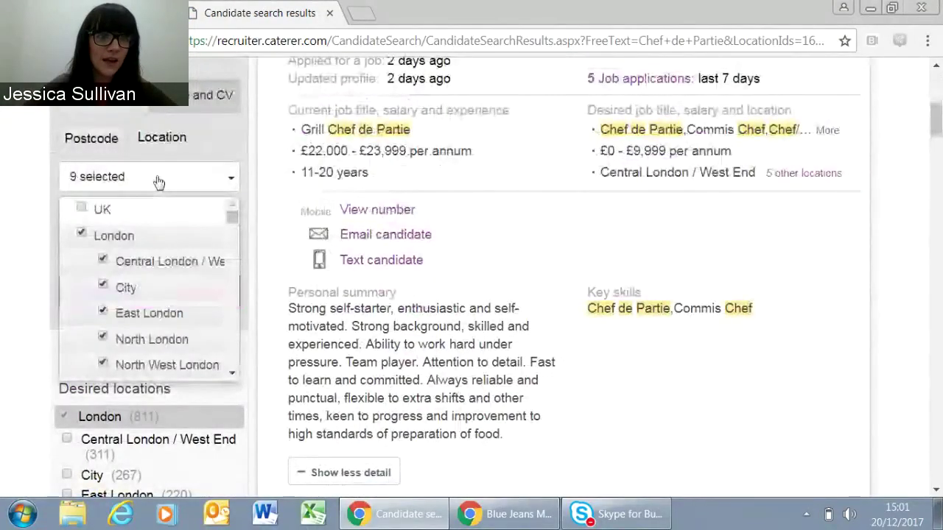
pyautogui.click(103, 287)
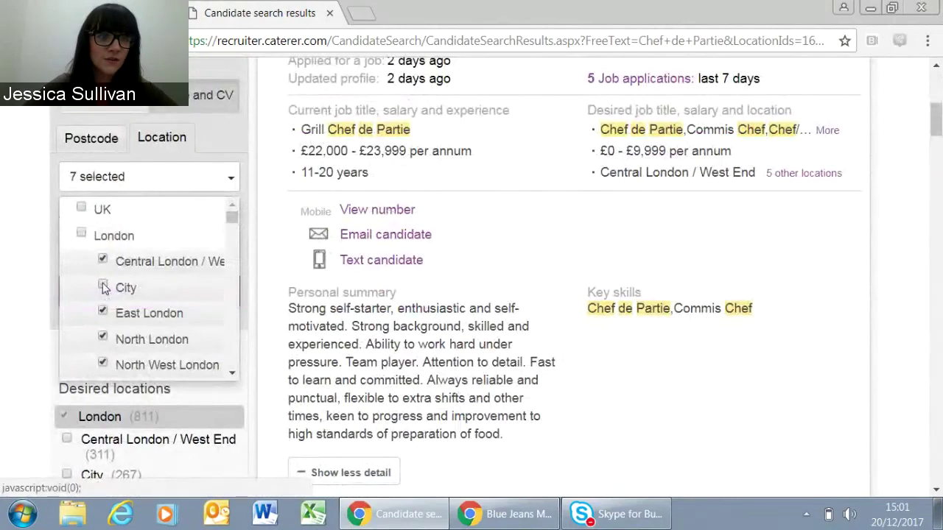
pyautogui.click(103, 313)
pyautogui.click(104, 339)
pyautogui.click(103, 363)
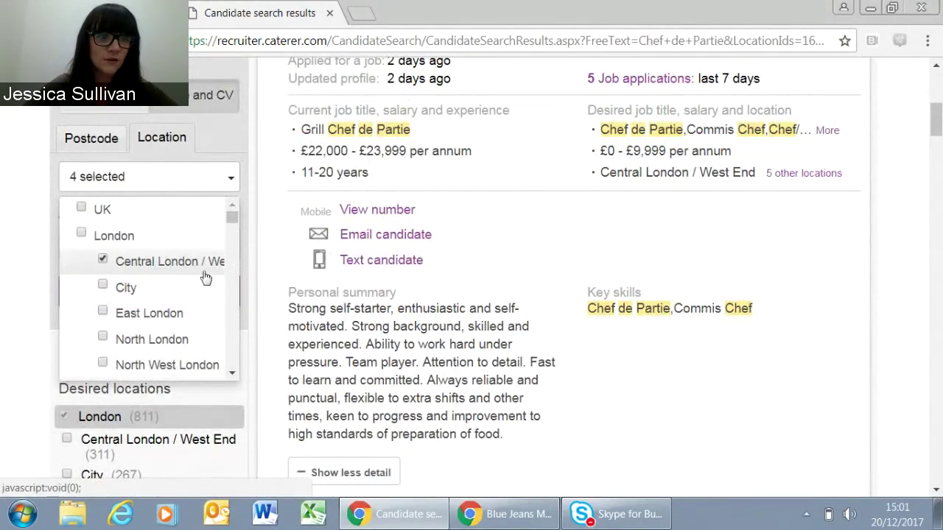
pyautogui.click(268, 237)
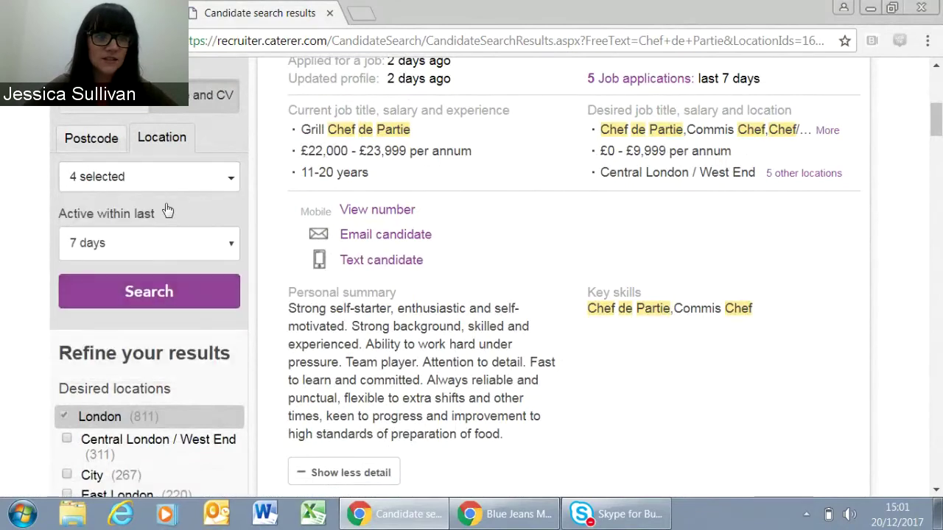
pyautogui.click(147, 292)
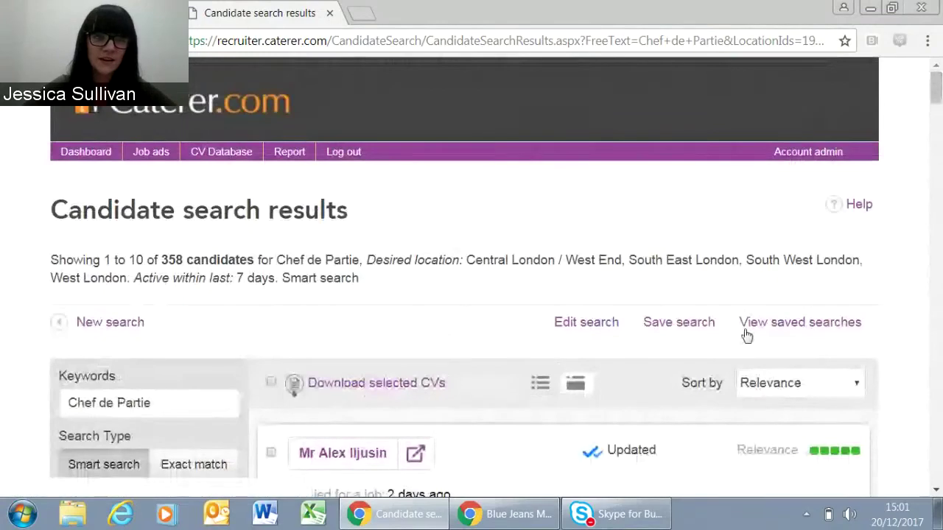
# Step: Save the filtered 358-candidate search as a new saved search called 'Chef de Partie- Test search'
pyautogui.click(660, 328)
pyautogui.scroll(-3, 661, 331)
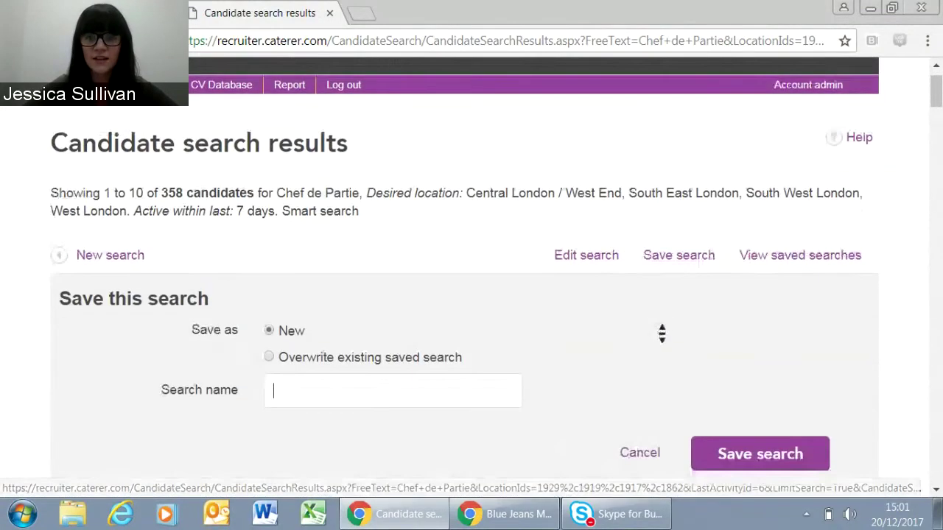
pyautogui.write('Chef de')
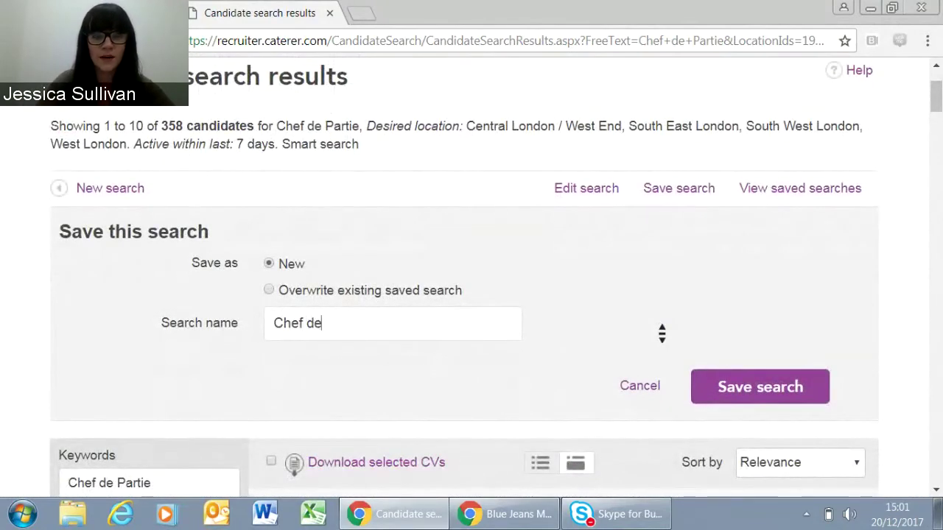
pyautogui.write(' Partie- ')
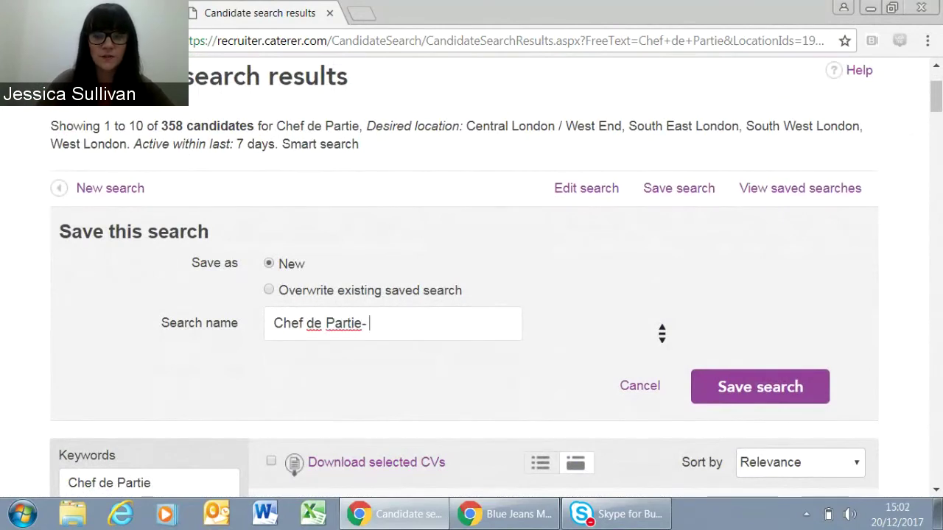
pyautogui.write('Test search')
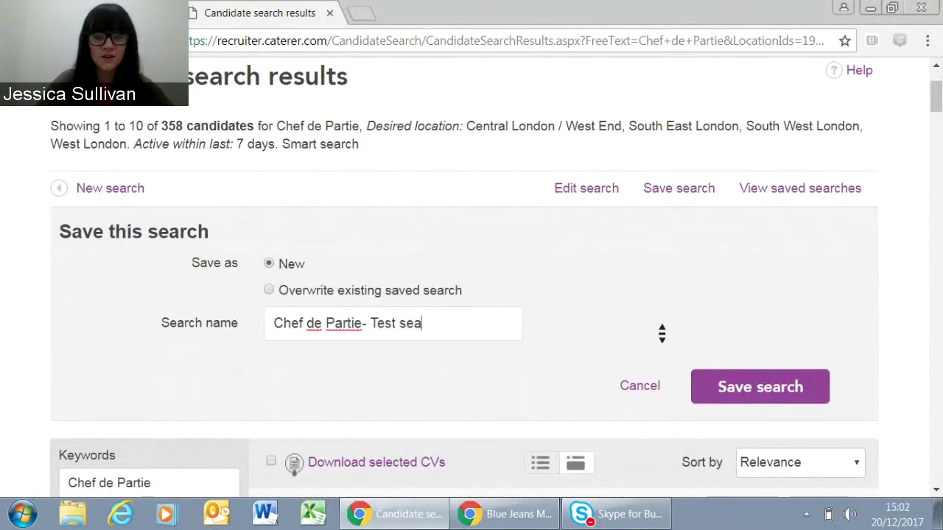
pyautogui.click(759, 384)
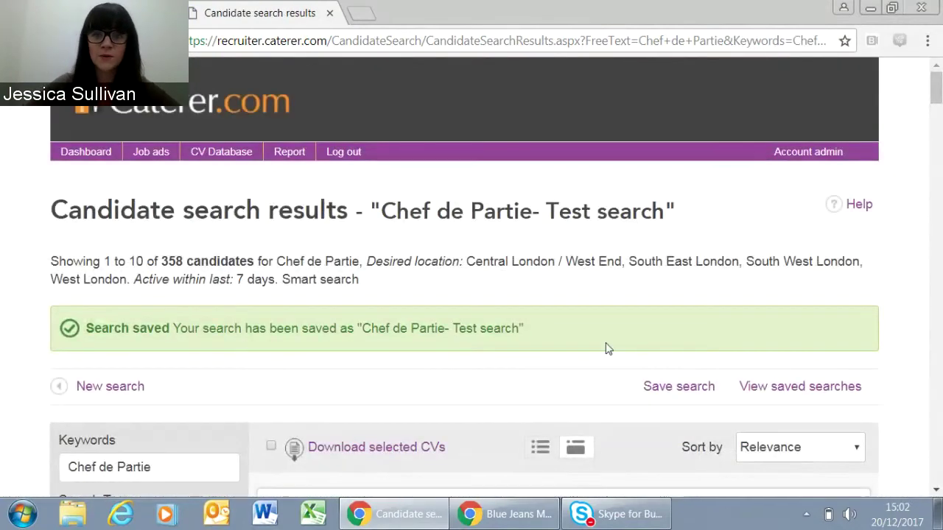
pyautogui.click(129, 388)
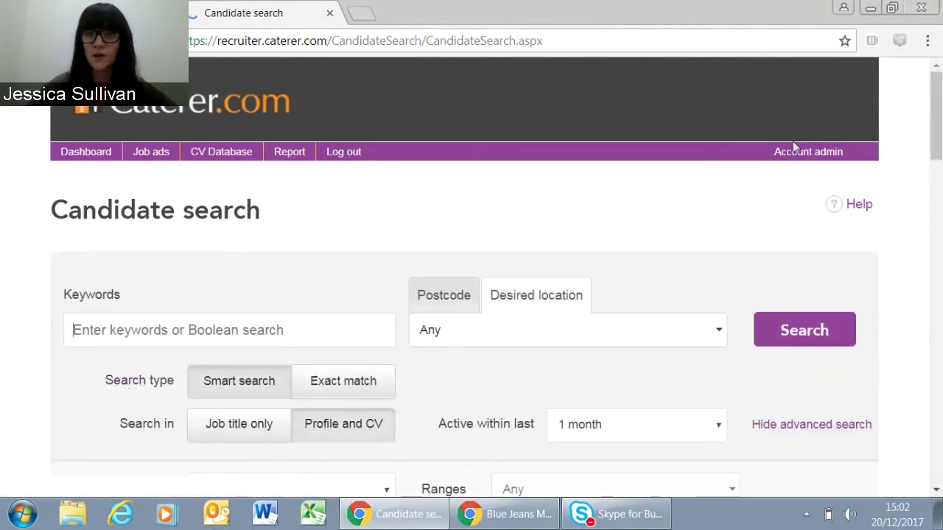
pyautogui.moveTo(935, 103); pyautogui.dragTo(913, 270)
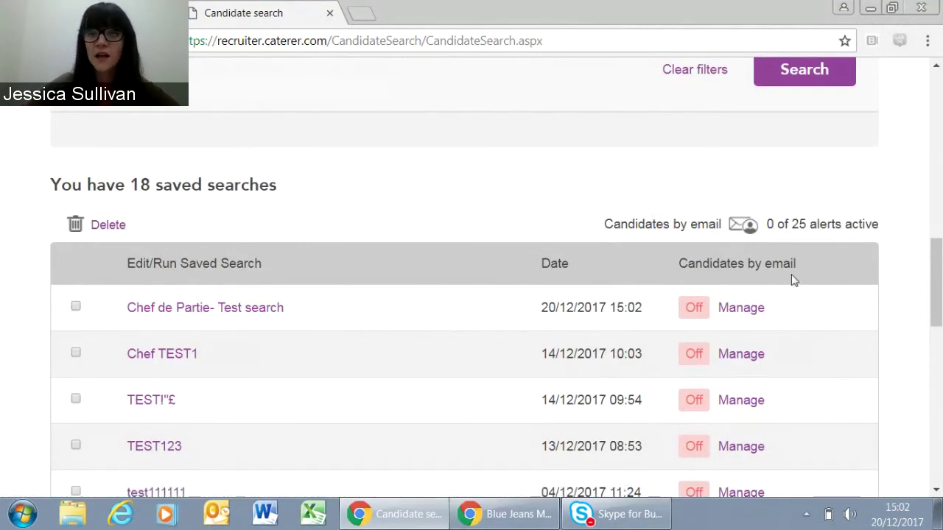
pyautogui.click(742, 312)
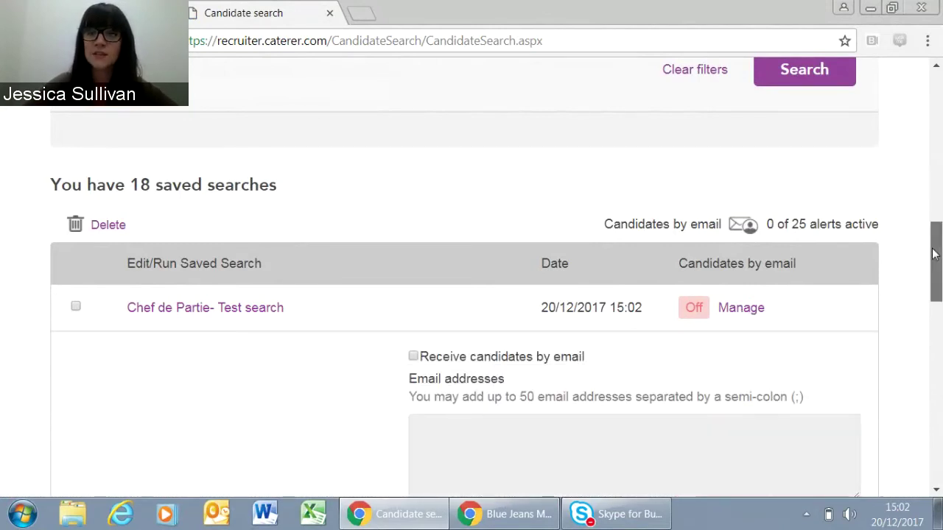
pyautogui.moveTo(934, 253); pyautogui.dragTo(934, 270)
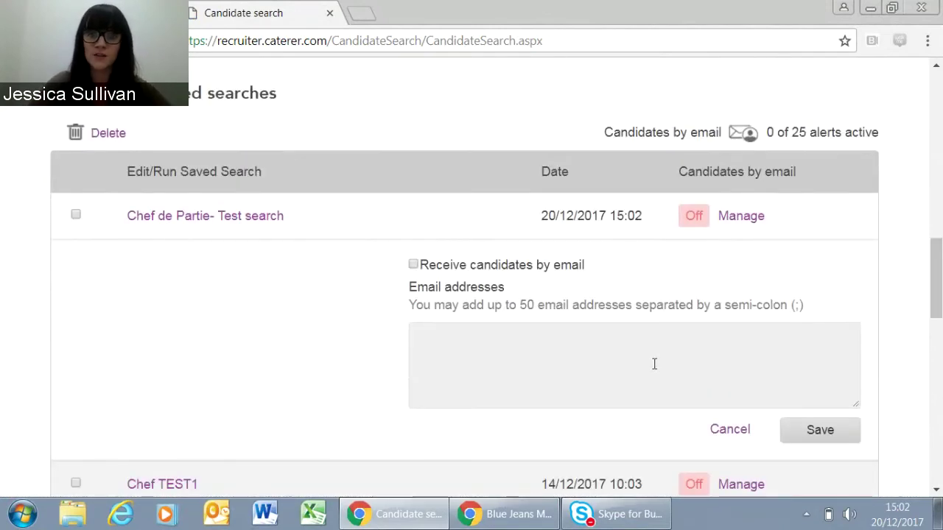
pyautogui.click(413, 264)
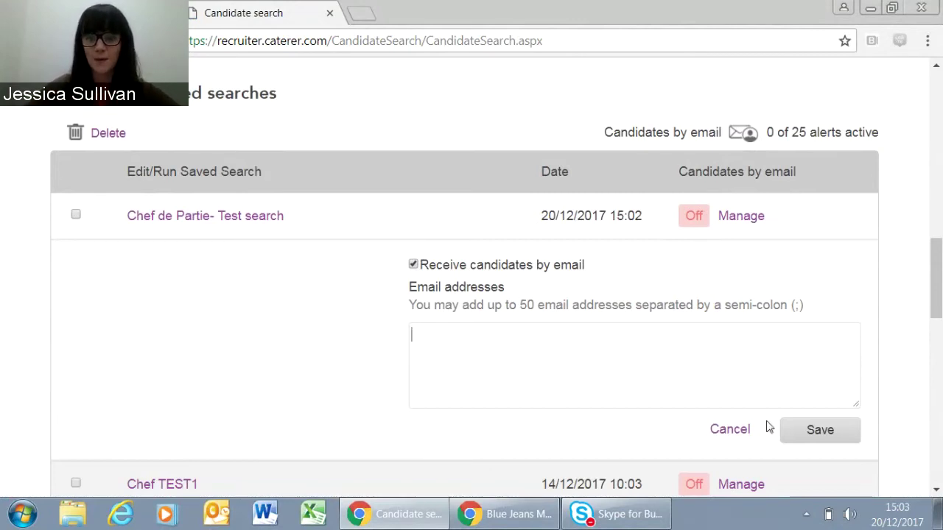
pyautogui.click(736, 432)
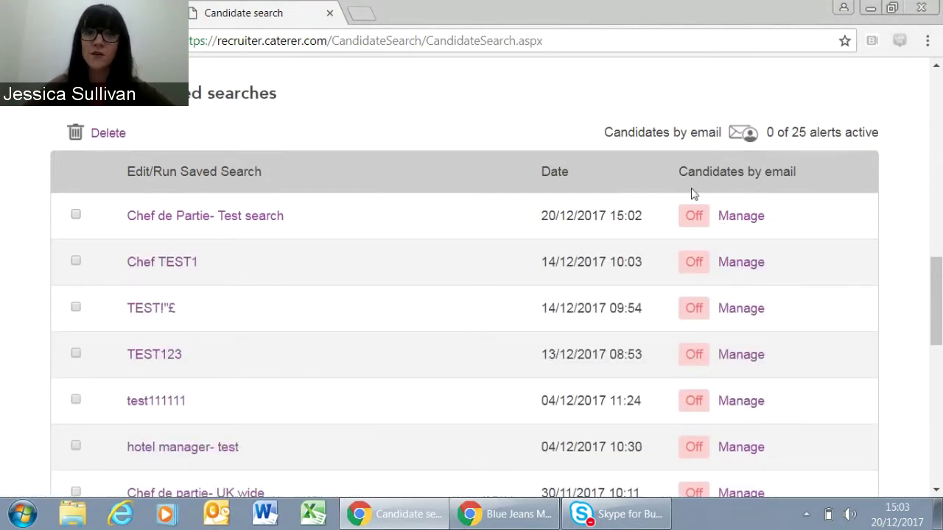
pyautogui.moveTo(937, 303); pyautogui.dragTo(939, 275)
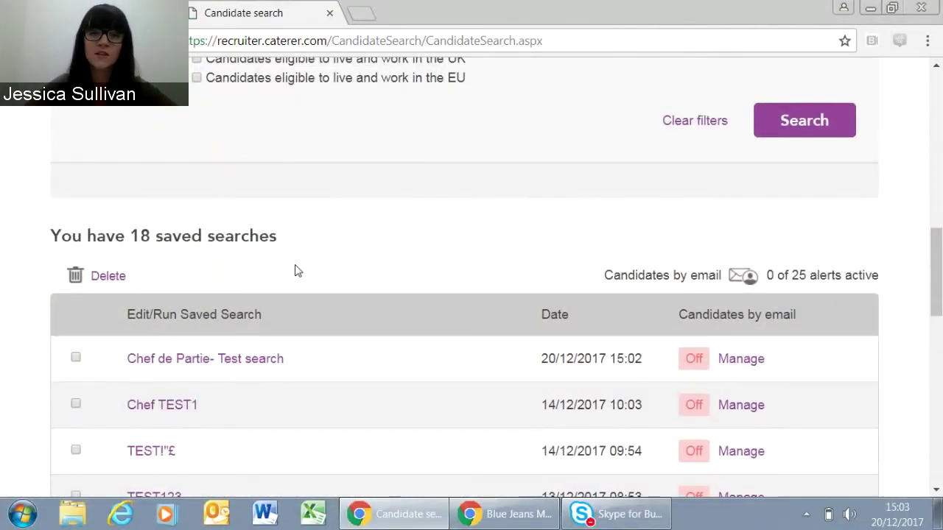
# Step: Run the saved 'Chef de Partie- Test search' and sort its 358 candidates by Last activity
pyautogui.click(185, 361)
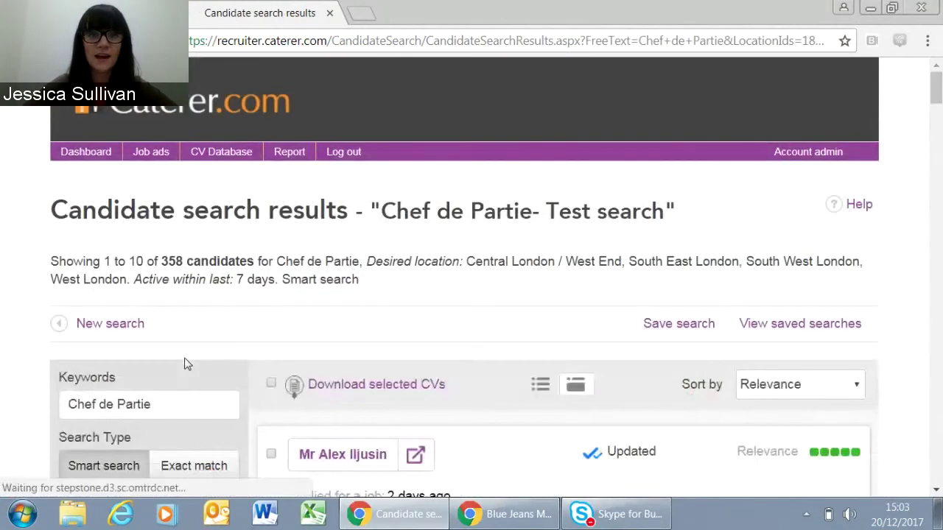
pyautogui.moveTo(937, 84); pyautogui.dragTo(937, 98)
pyautogui.click(799, 194)
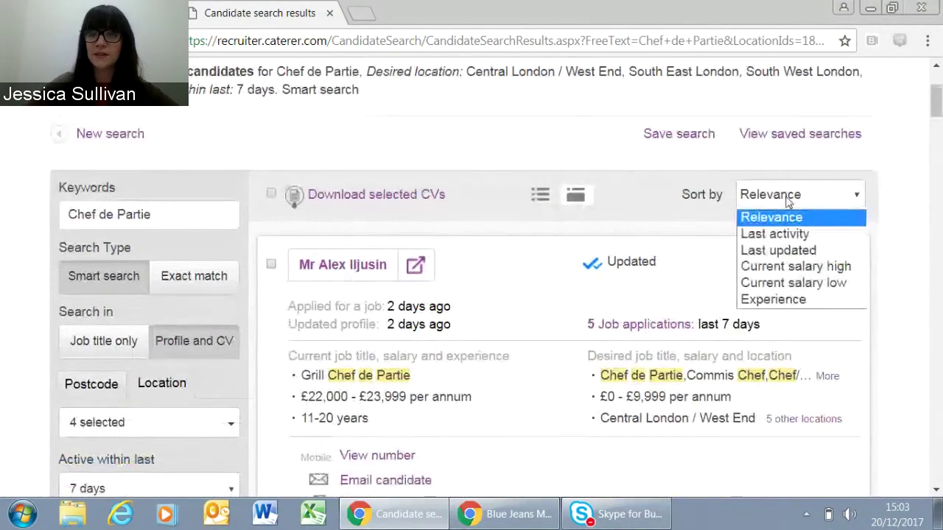
pyautogui.click(771, 236)
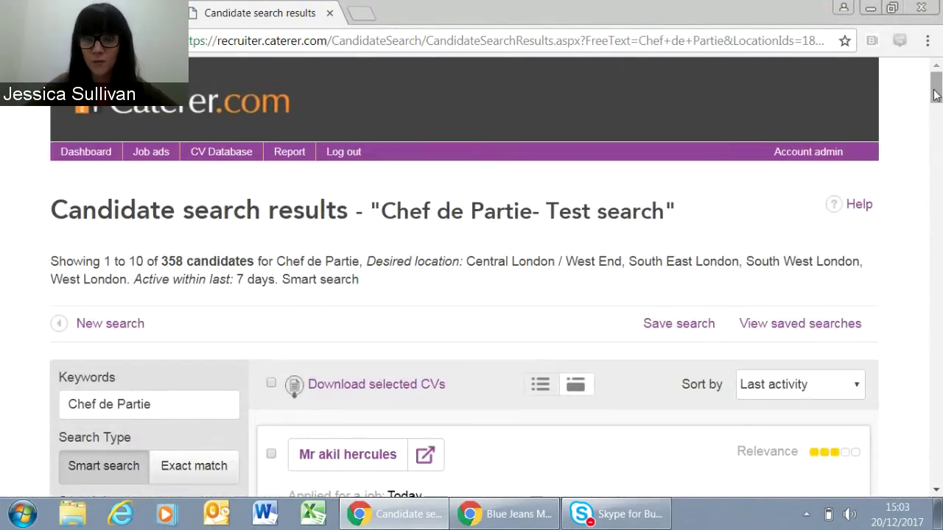
pyautogui.moveTo(935, 93); pyautogui.dragTo(938, 112)
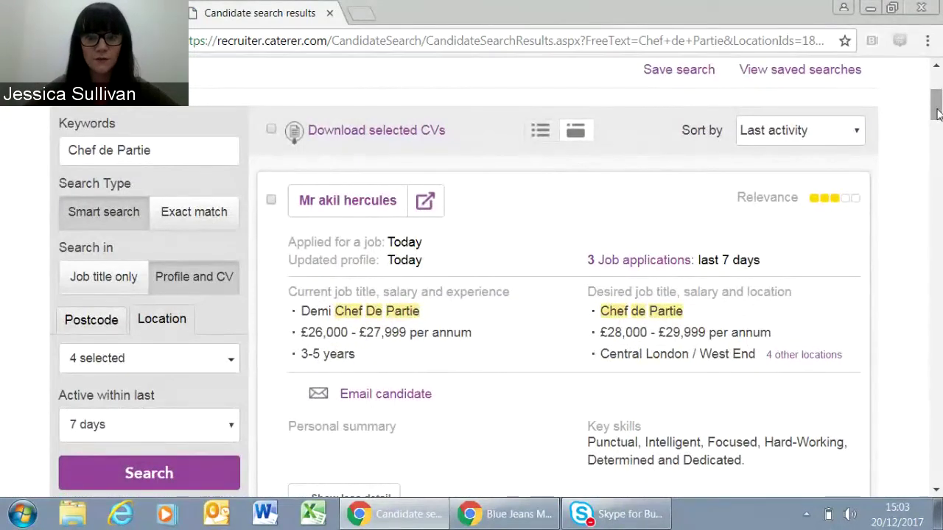
pyautogui.moveTo(937, 112); pyautogui.dragTo(937, 119)
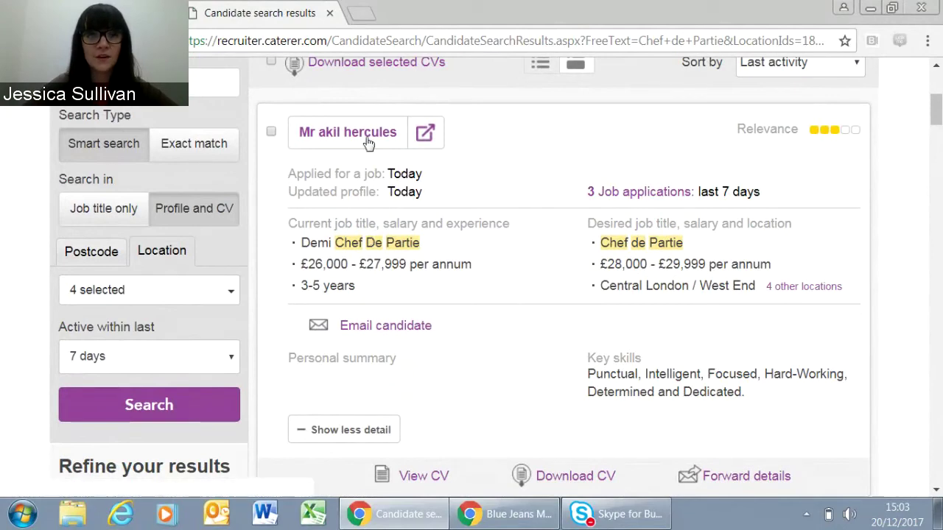
pyautogui.click(426, 137)
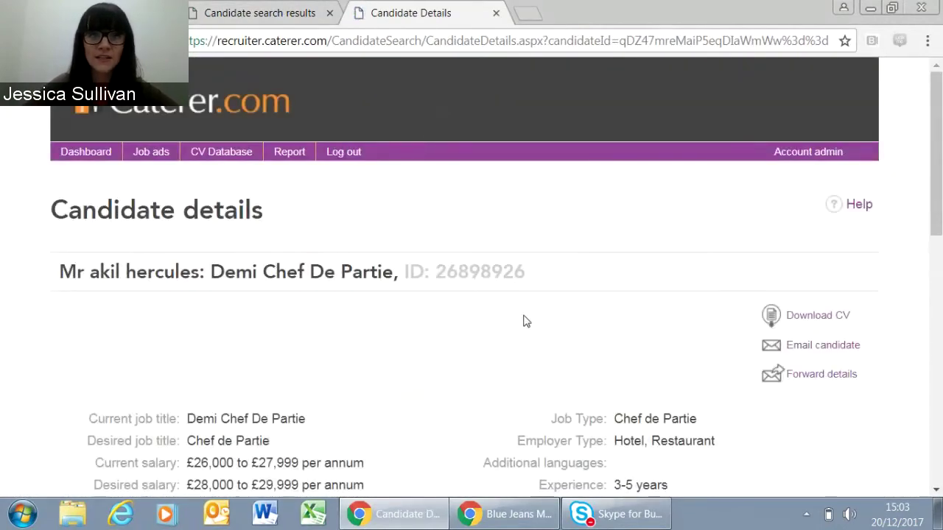
pyautogui.scroll(-6, 355, 301)
pyautogui.scroll(8, 353, 299)
pyautogui.click(259, 12)
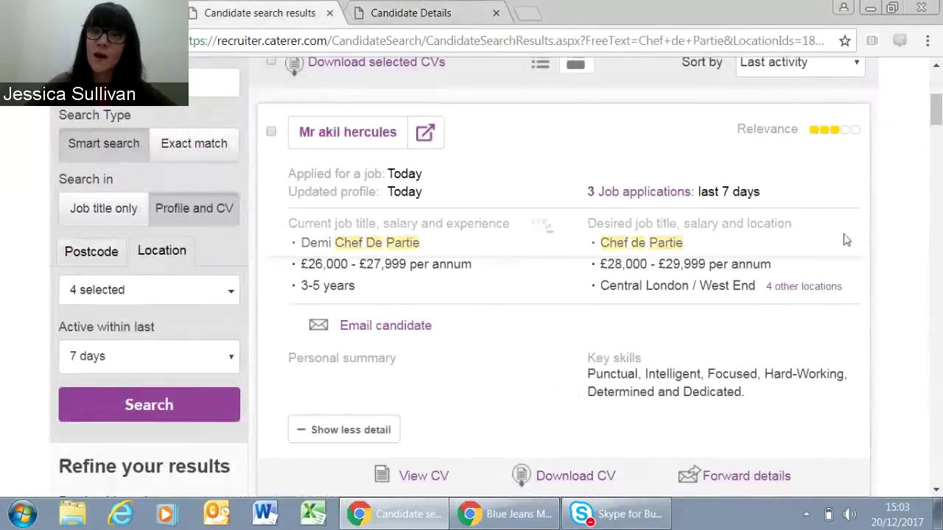
pyautogui.scroll(-7, 846, 240)
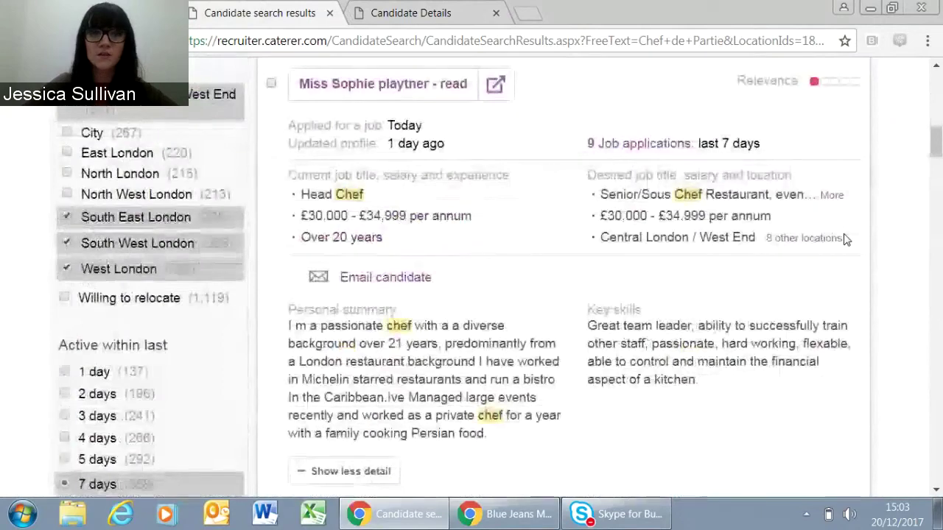
pyautogui.scroll(-10, 845, 240)
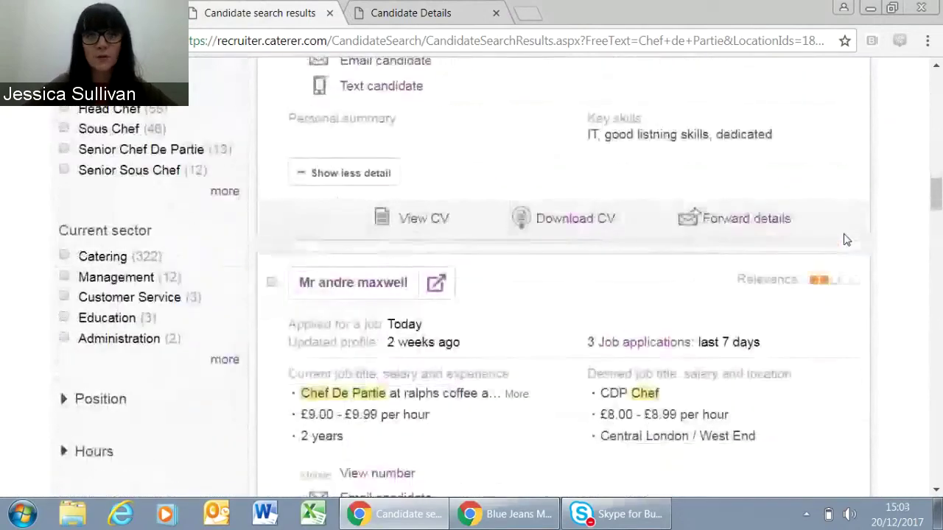
pyautogui.scroll(-3, 845, 240)
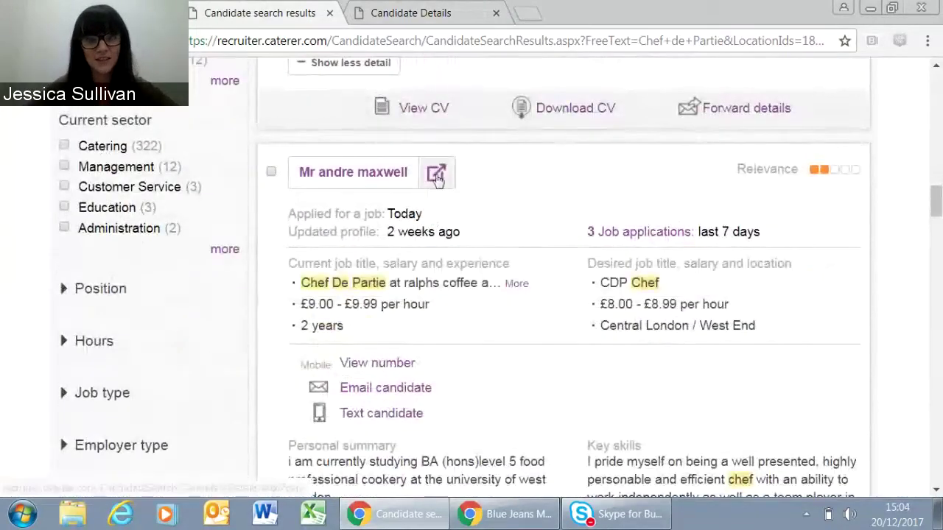
pyautogui.click(436, 176)
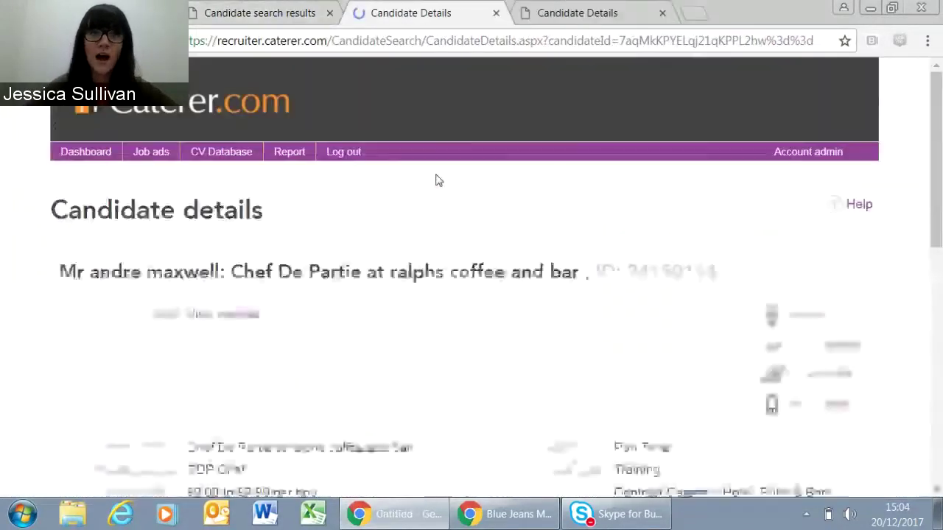
pyautogui.click(263, 14)
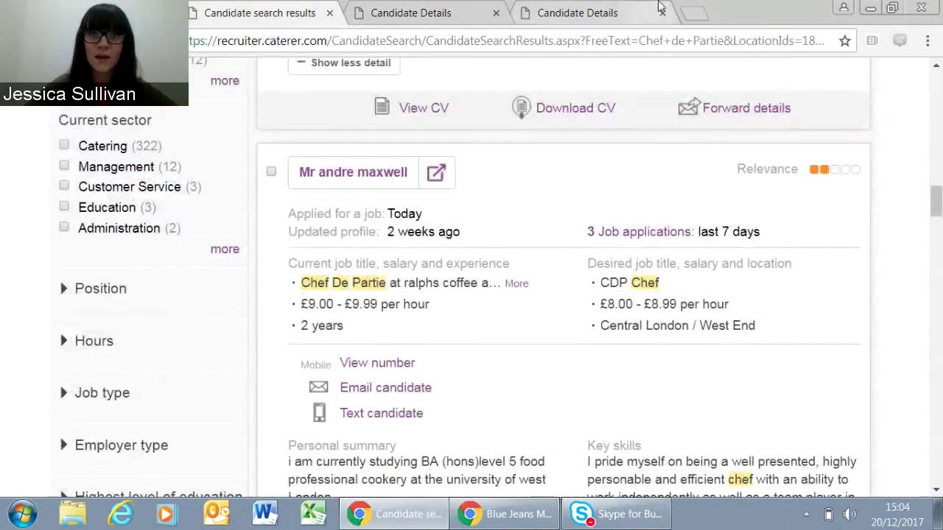
pyautogui.click(610, 13)
pyautogui.click(661, 12)
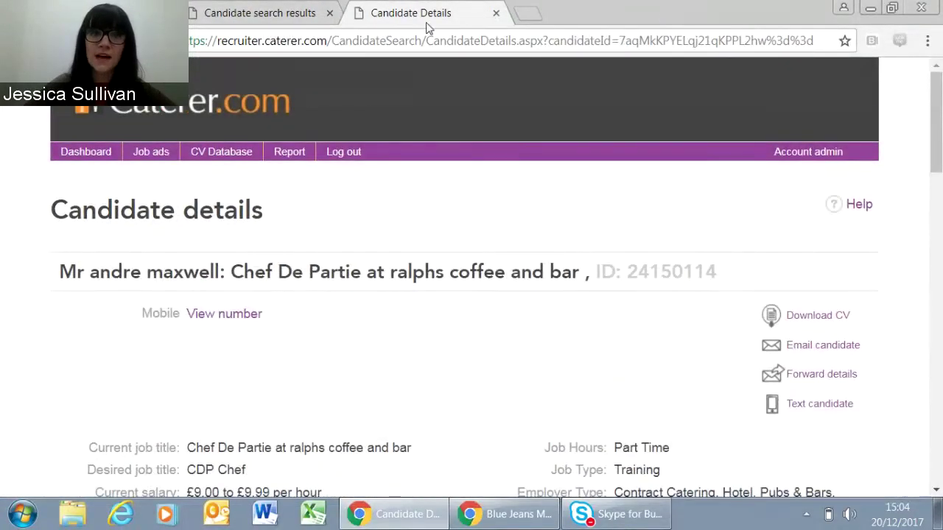
pyautogui.scroll(-4, 537, 305)
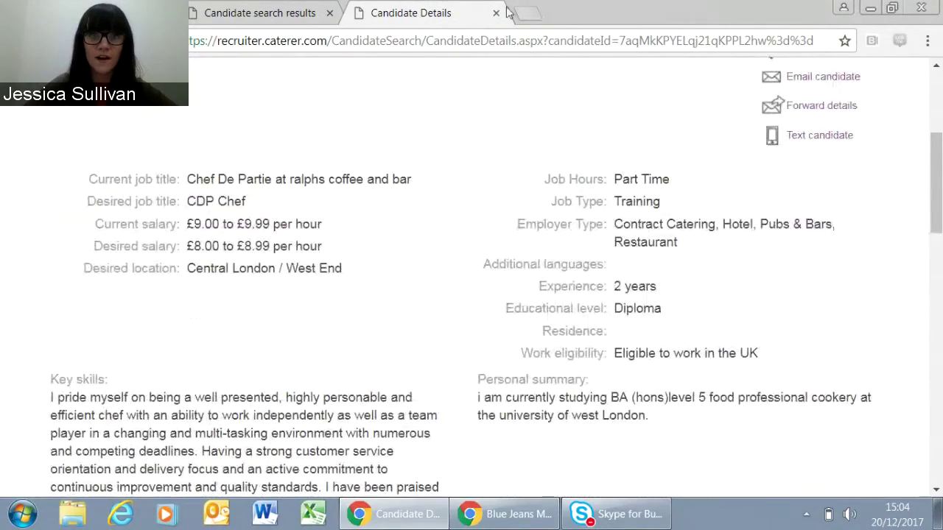
pyautogui.click(496, 12)
pyautogui.moveTo(744, 227)
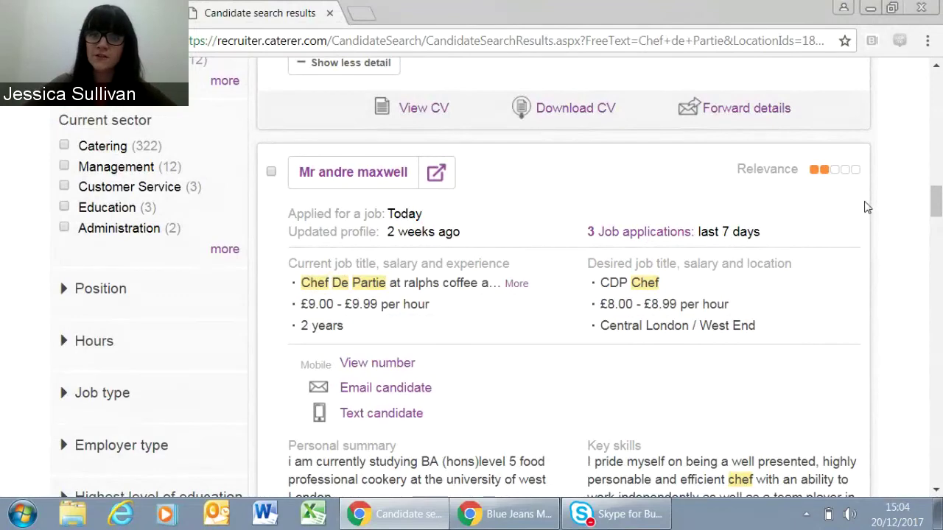
pyautogui.scroll(-1, 867, 208)
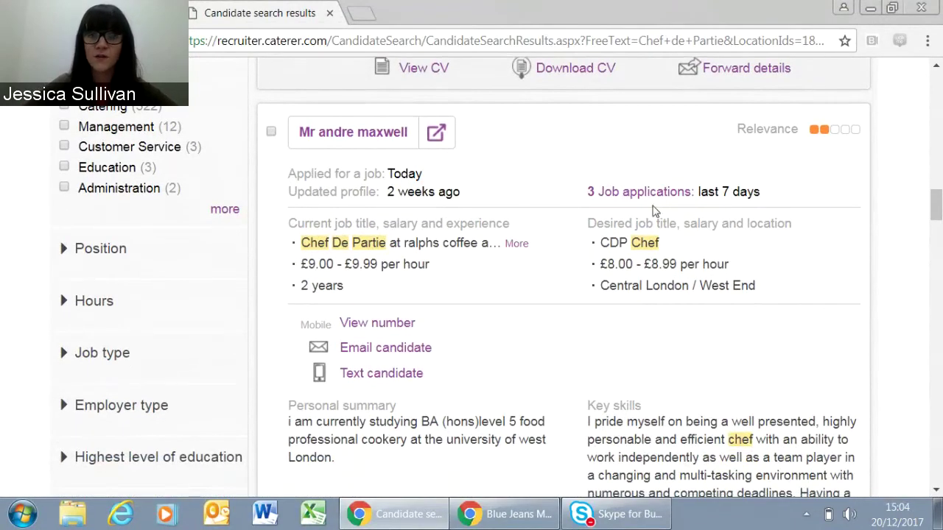
# Step: Check the candidate's '3 Job applications' summary, then start an email to that candidate
pyautogui.moveTo(631, 189)
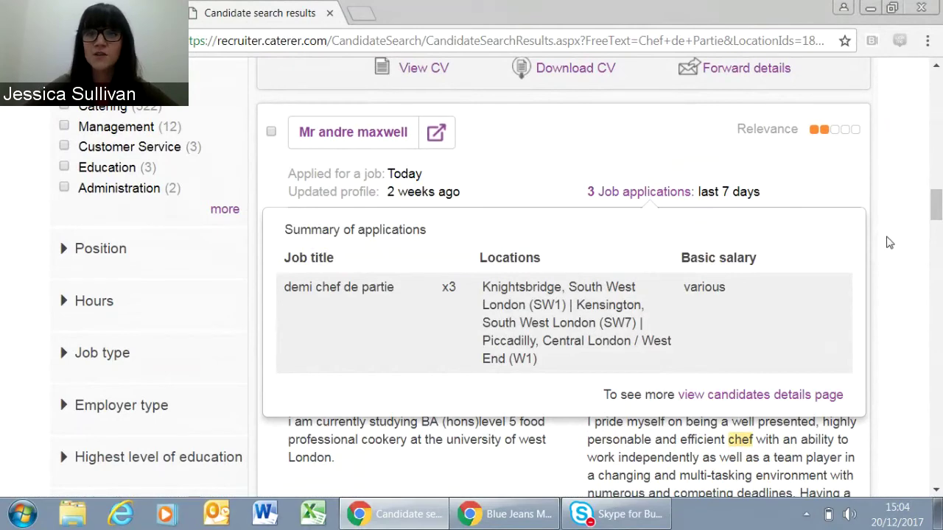
pyautogui.scroll(-3, 890, 242)
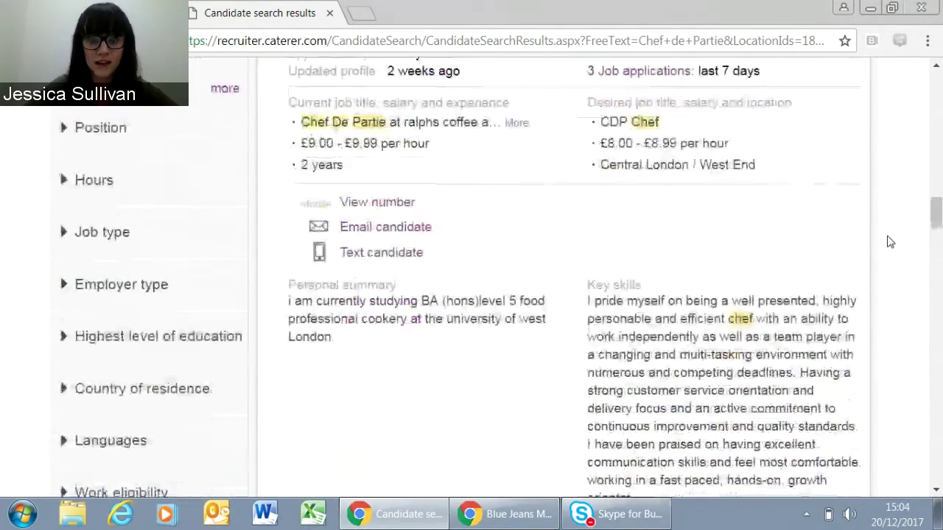
pyautogui.click(402, 230)
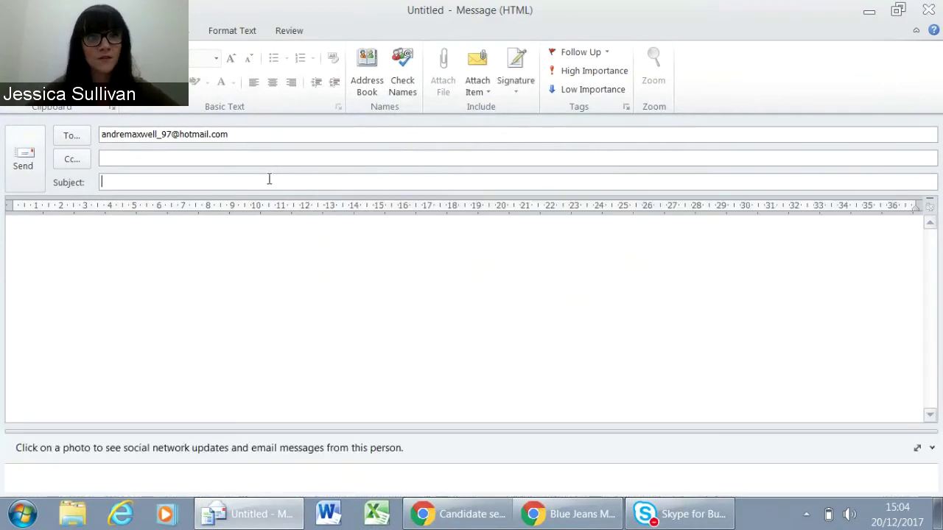
# Step: Close the blank Outlook message to the candidate without saving it
pyautogui.click(264, 181)
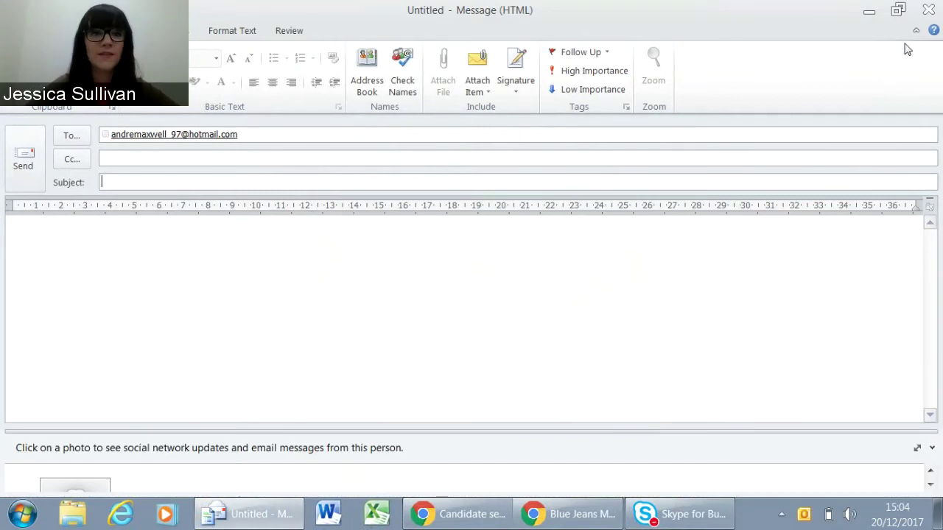
pyautogui.click(928, 10)
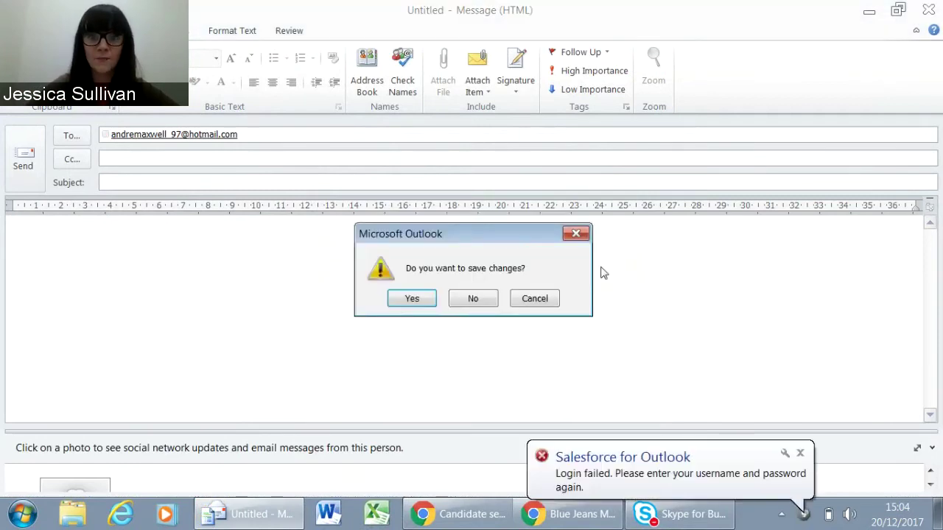
pyautogui.click(475, 299)
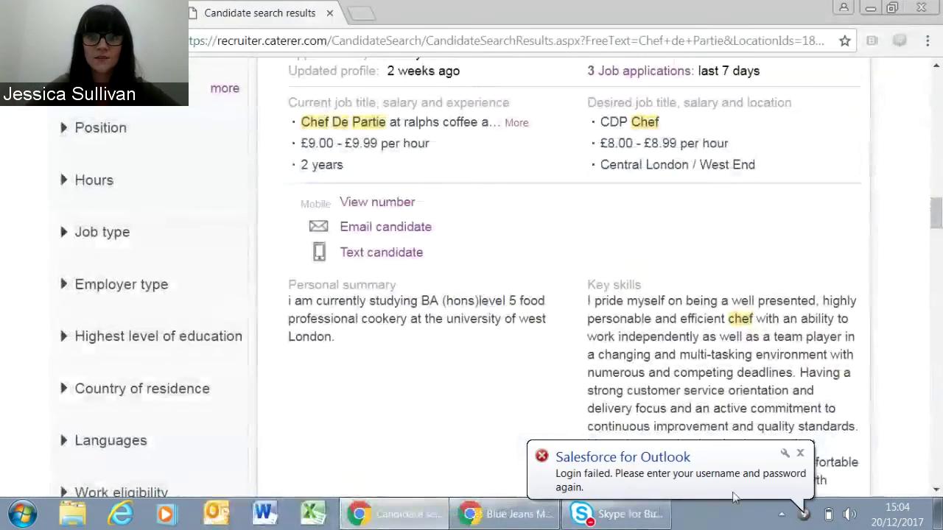
# Step: Dismiss the Salesforce notice and run a new candidate search for keywords 'hilton OR mercure'
pyautogui.click(799, 451)
pyautogui.moveTo(936, 211); pyautogui.dragTo(939, 90)
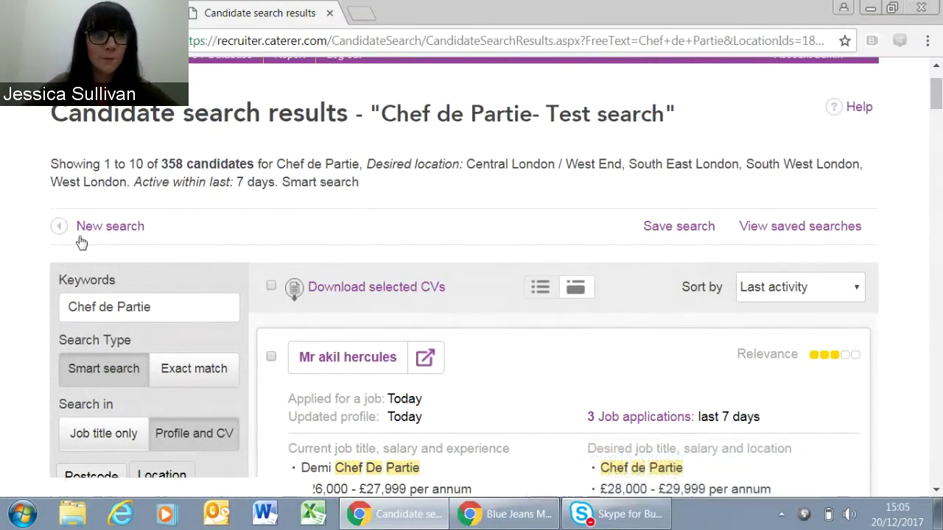
pyautogui.click(133, 229)
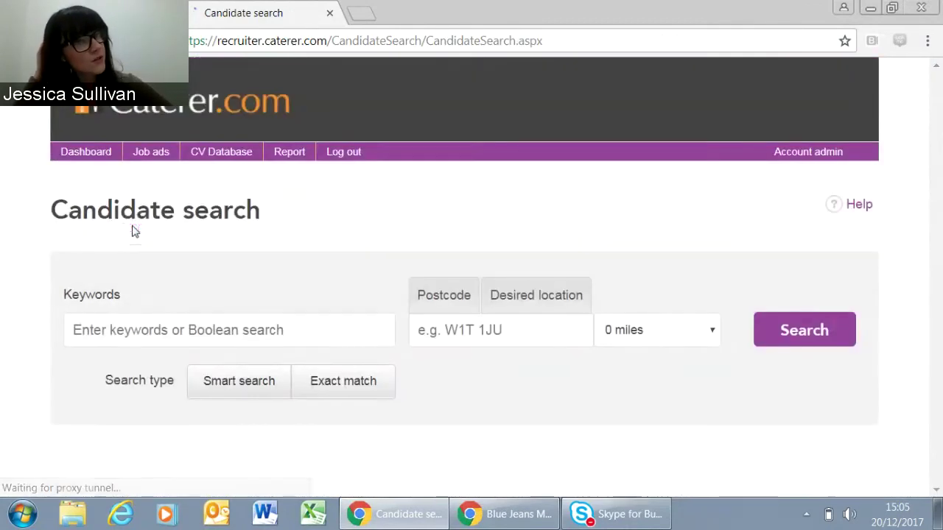
pyautogui.click(173, 330)
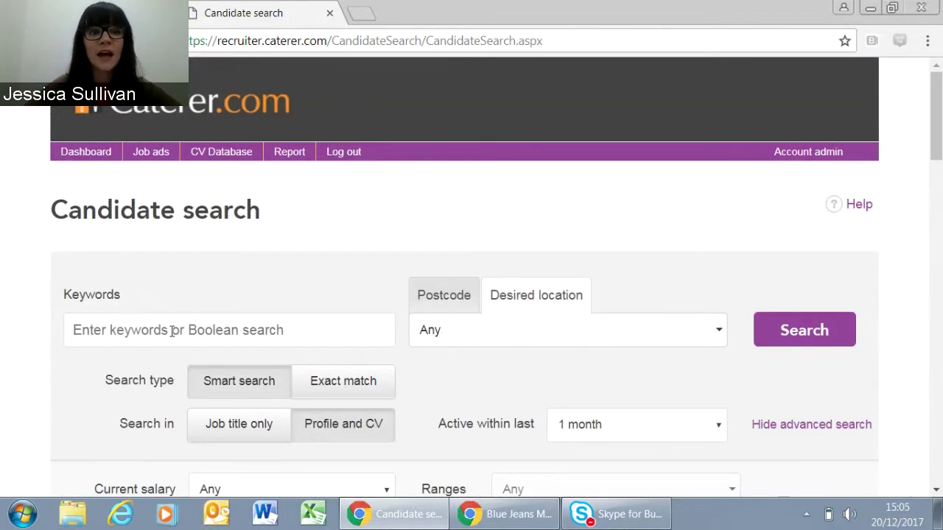
pyautogui.write('hilton ')
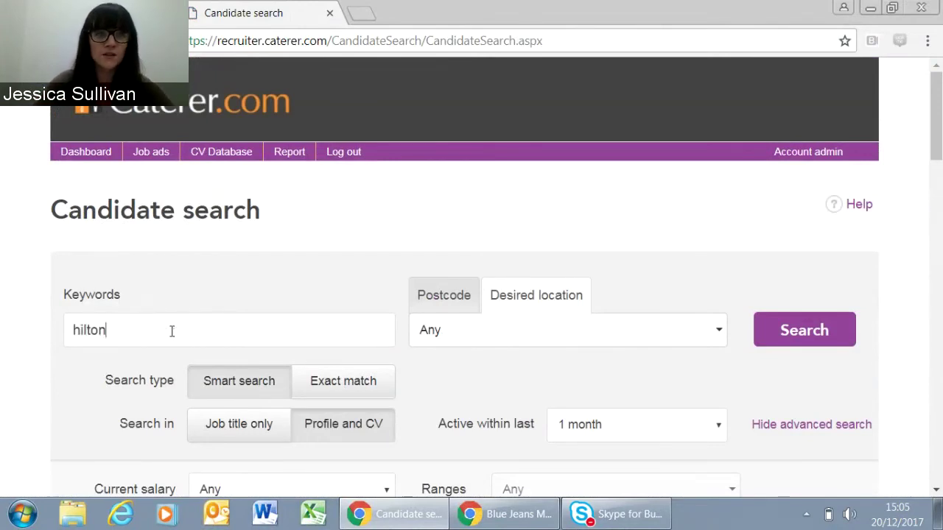
pyautogui.write('OR ')
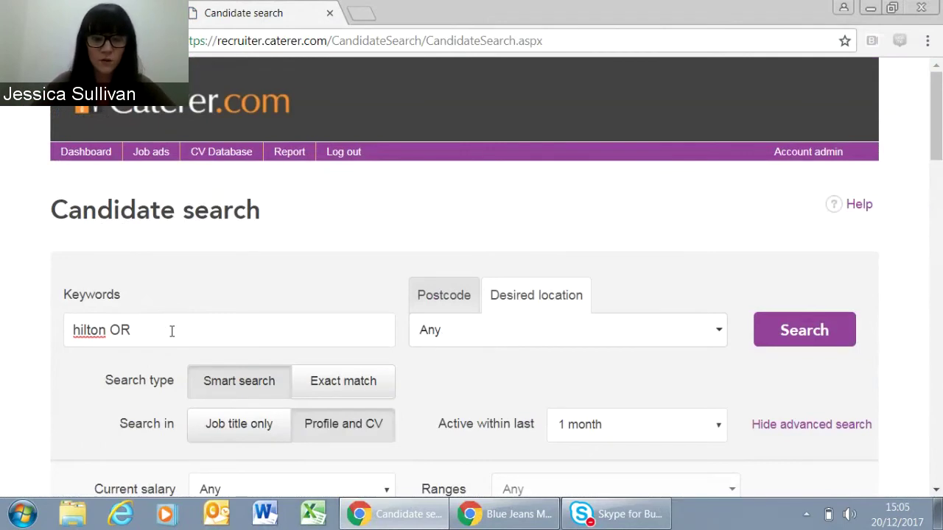
pyautogui.write('mercure')
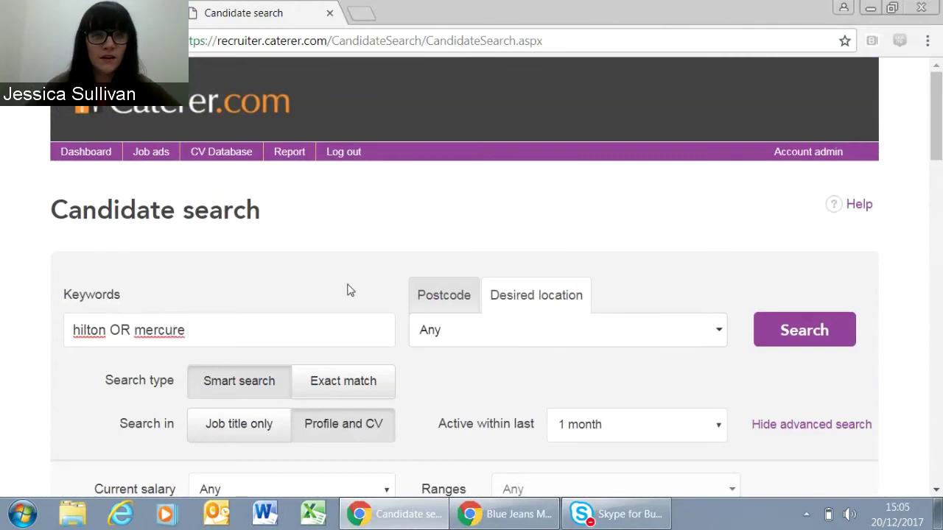
pyautogui.click(764, 332)
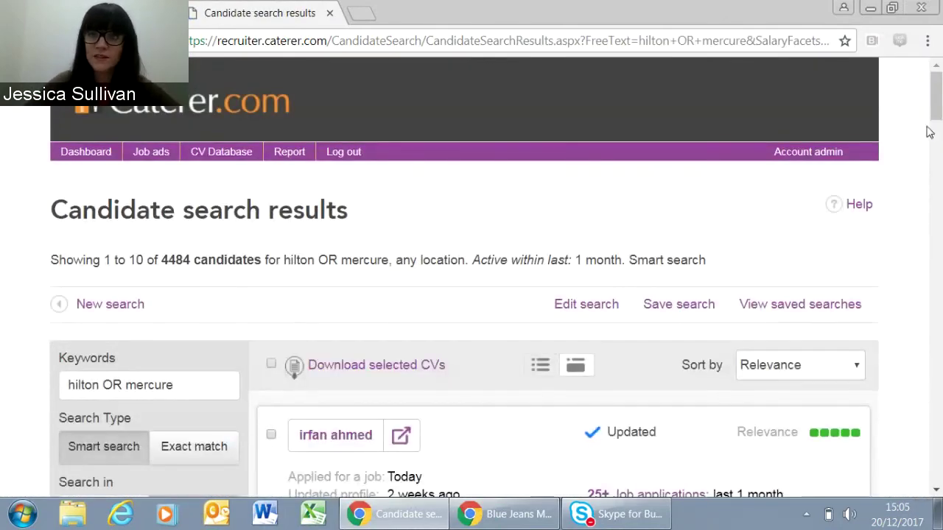
pyautogui.moveTo(934, 103); pyautogui.dragTo(937, 264)
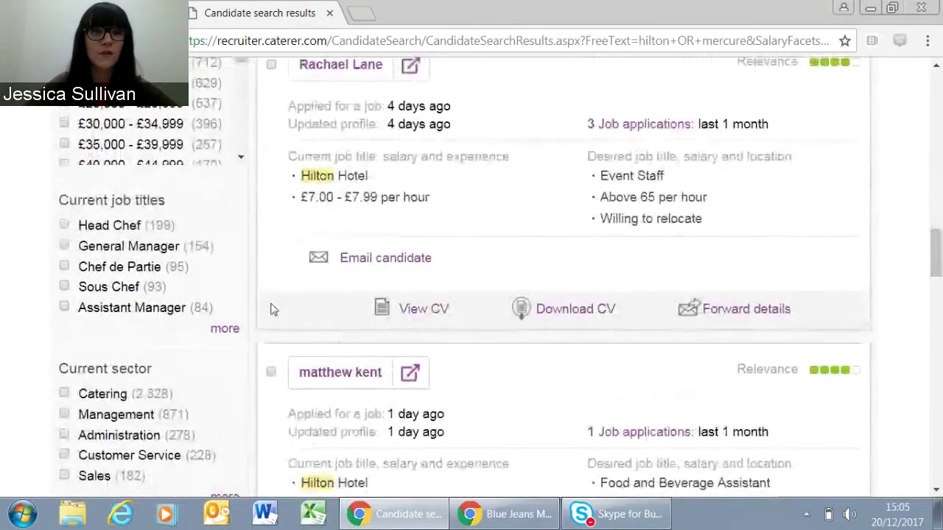
# Step: Filter the hilton OR mercure results to current job title Head Chef, leaving 199 candidates
pyautogui.click(231, 331)
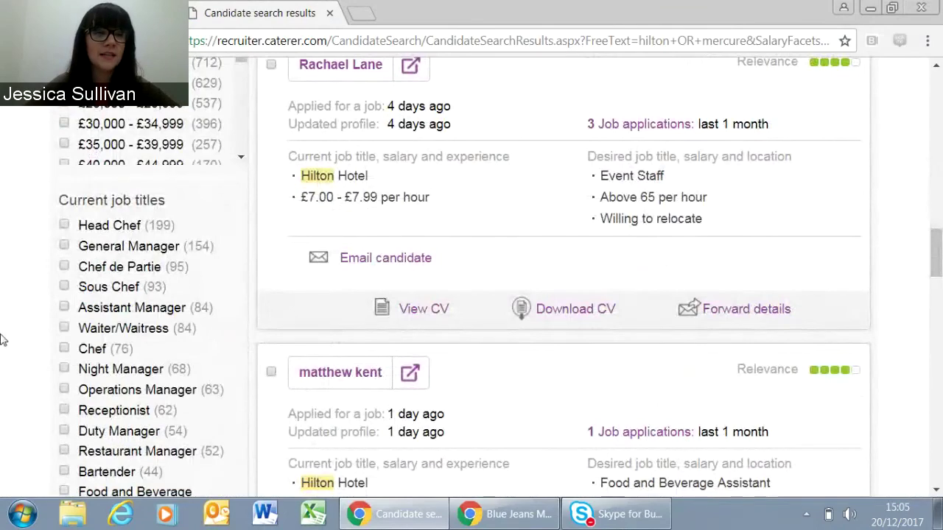
pyautogui.scroll(-1, 2, 339)
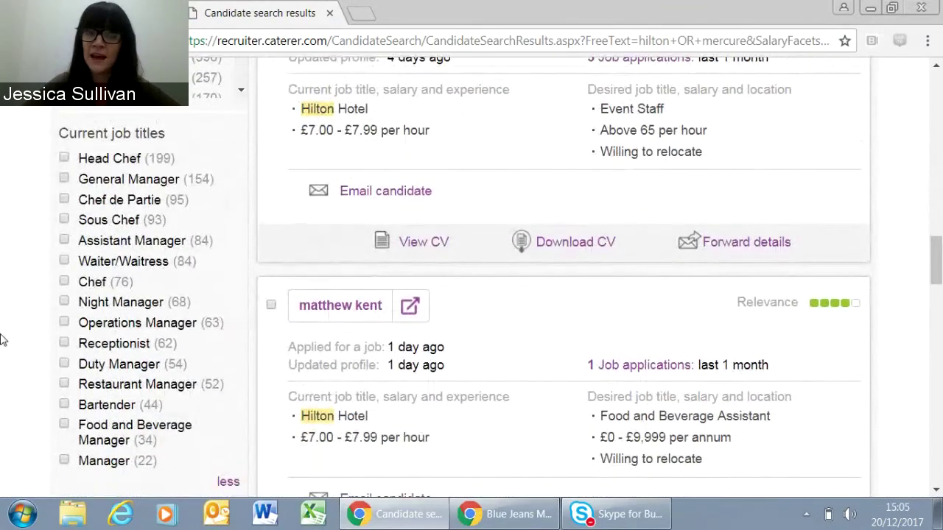
pyautogui.click(107, 157)
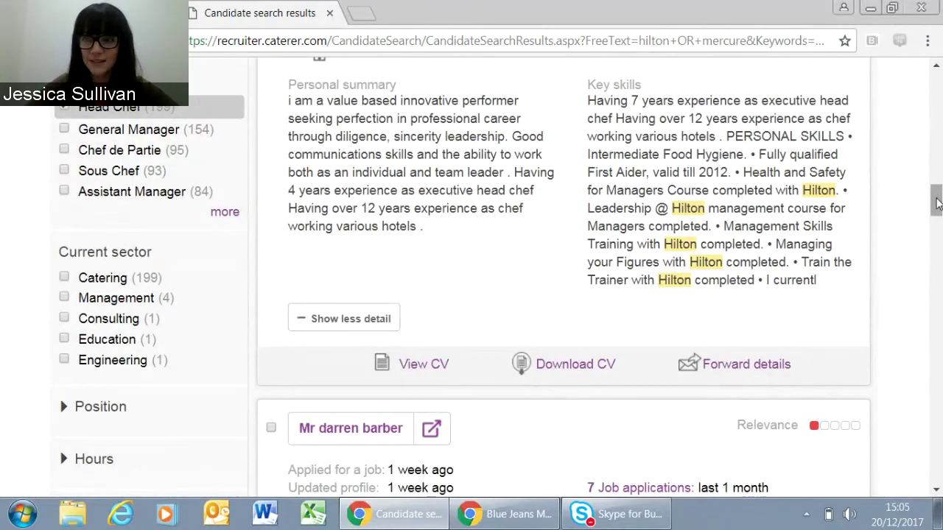
pyautogui.moveTo(936, 203); pyautogui.dragTo(939, 81)
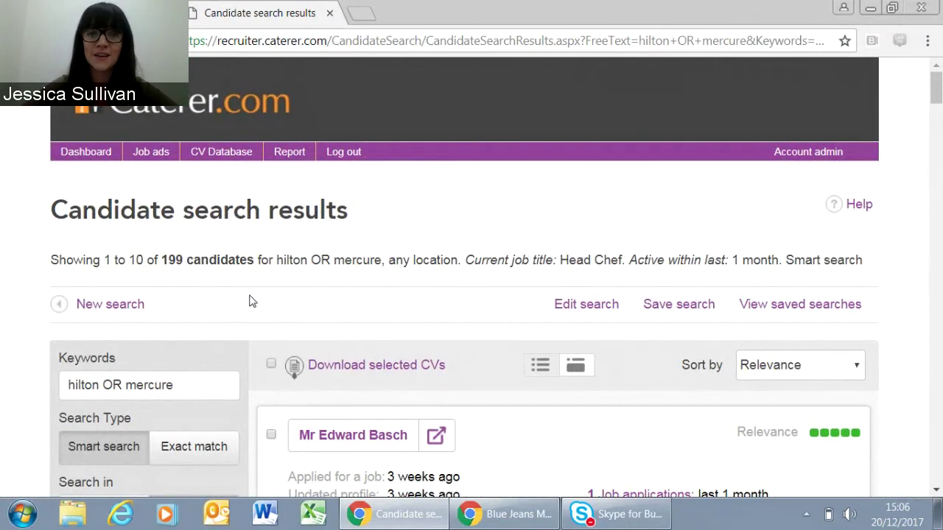
# Step: Append 'AND NOT nandos' to the sidebar keywords and rerun the search
pyautogui.scroll(-4, 248, 301)
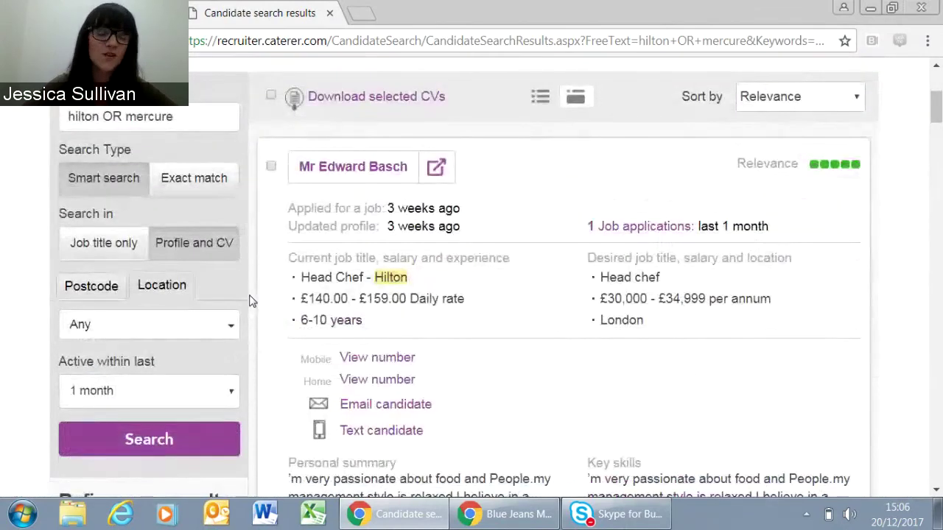
pyautogui.scroll(4, 249, 301)
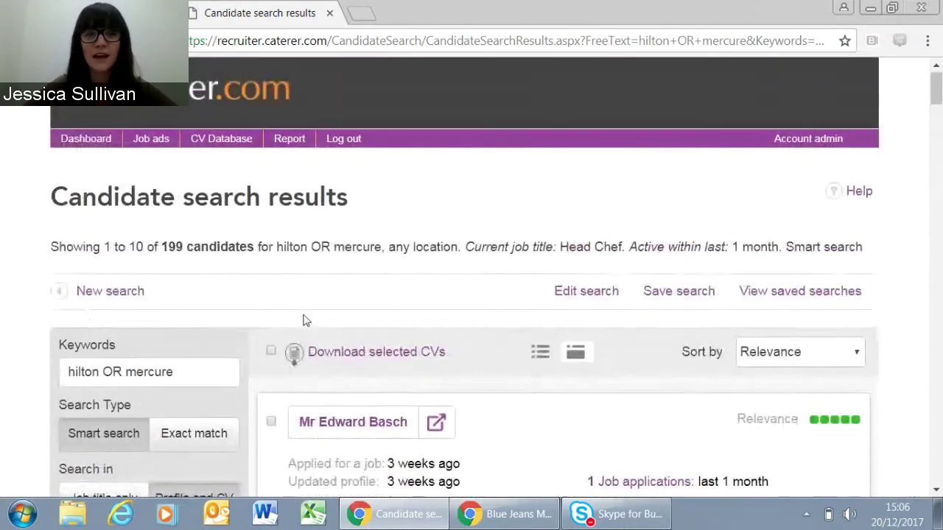
pyautogui.scroll(-1, 174, 362)
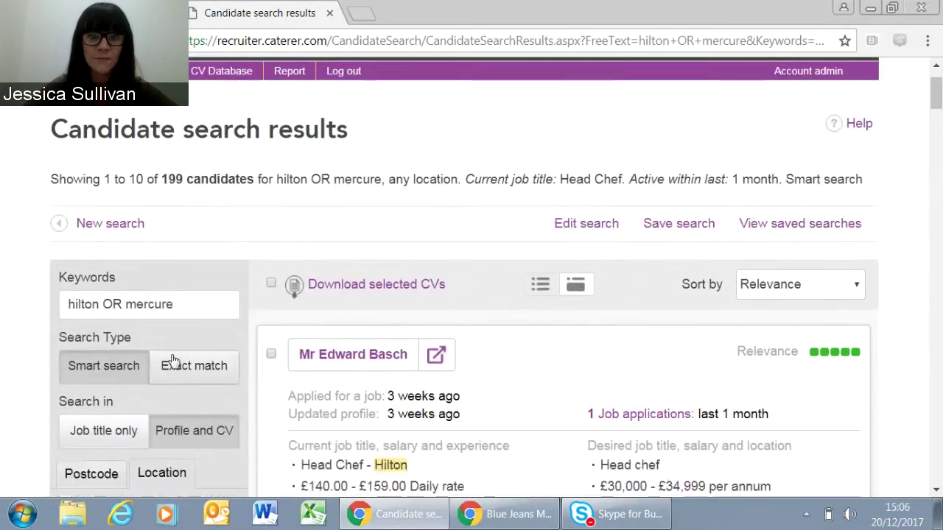
pyautogui.click(190, 310)
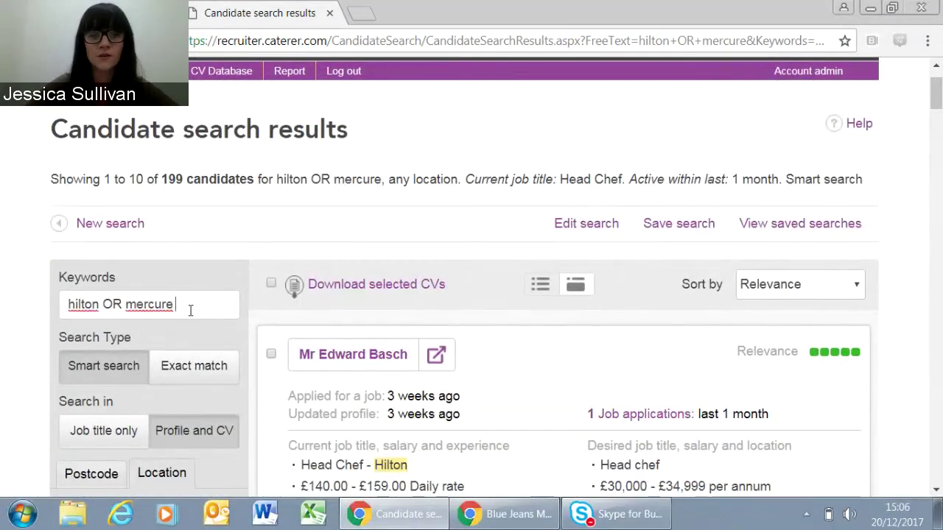
pyautogui.scroll(-2, 642, 253)
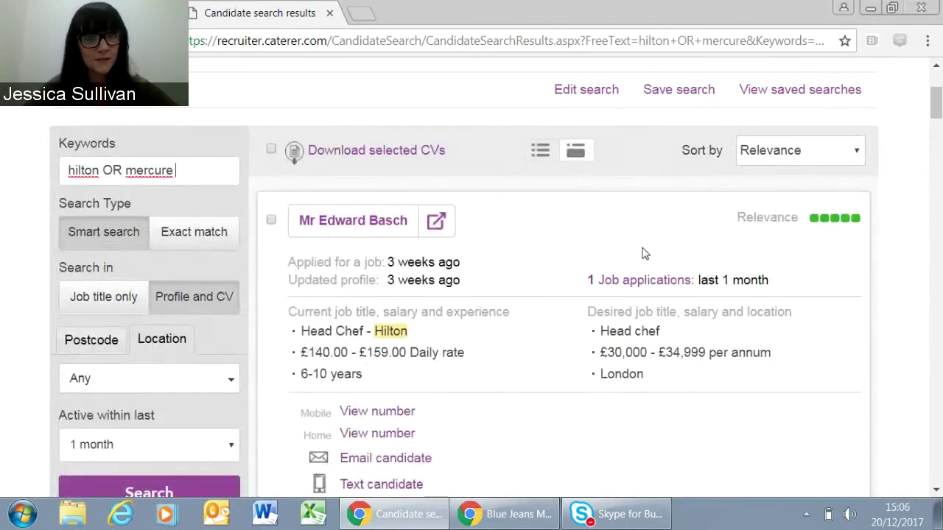
pyautogui.write('A')
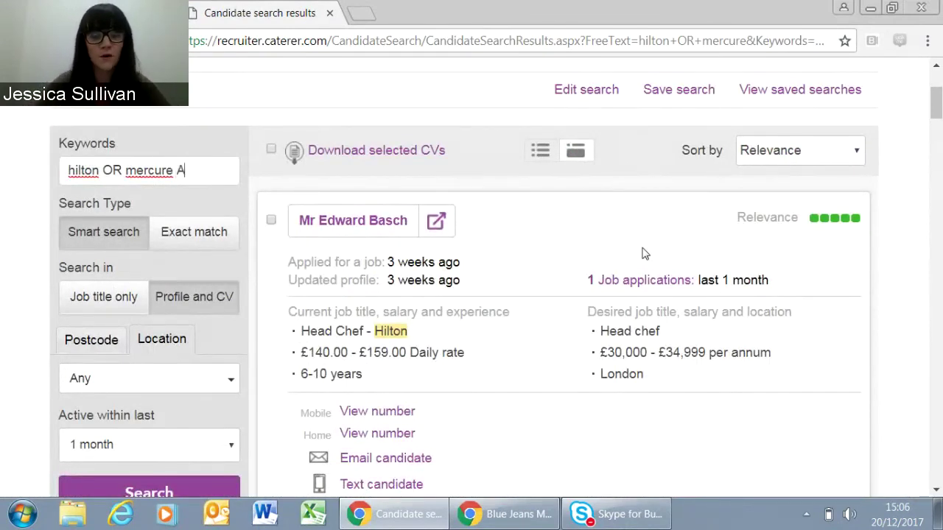
pyautogui.write('ND NOT')
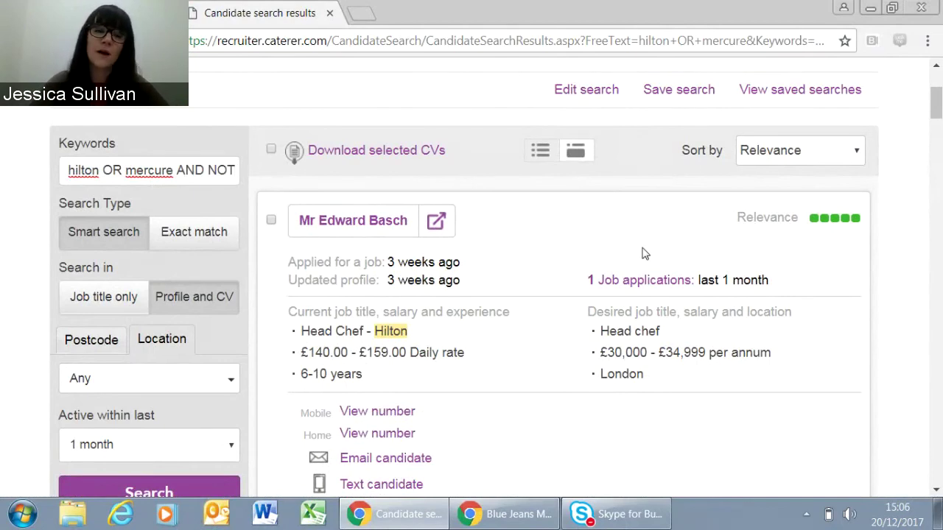
pyautogui.write(' nandos')
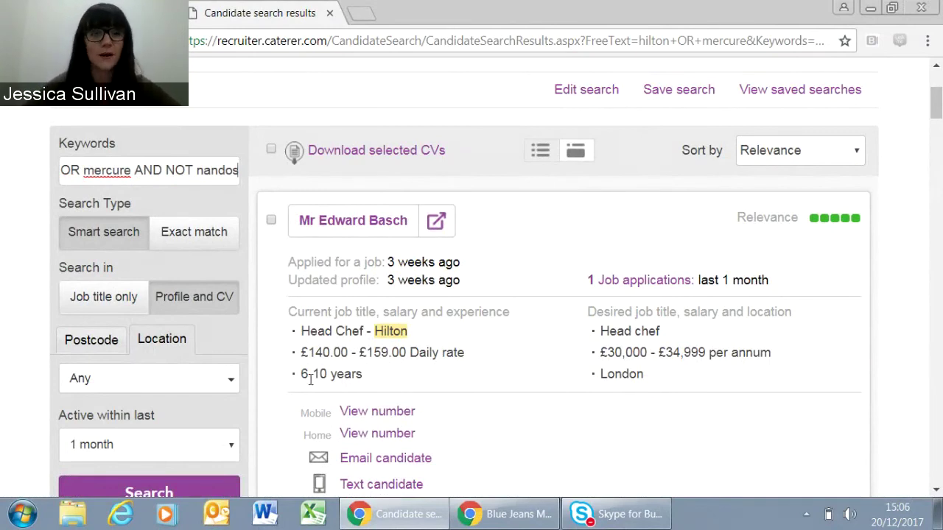
pyautogui.click(81, 485)
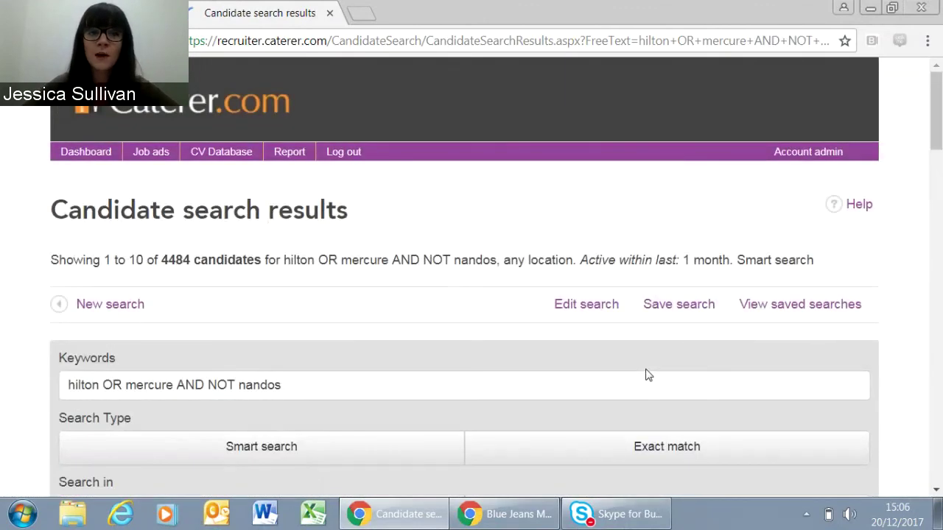
# Step: Overwrite the 'hotel manager- test' saved search with this search, then begin a blank new search
pyautogui.scroll(-3, 646, 375)
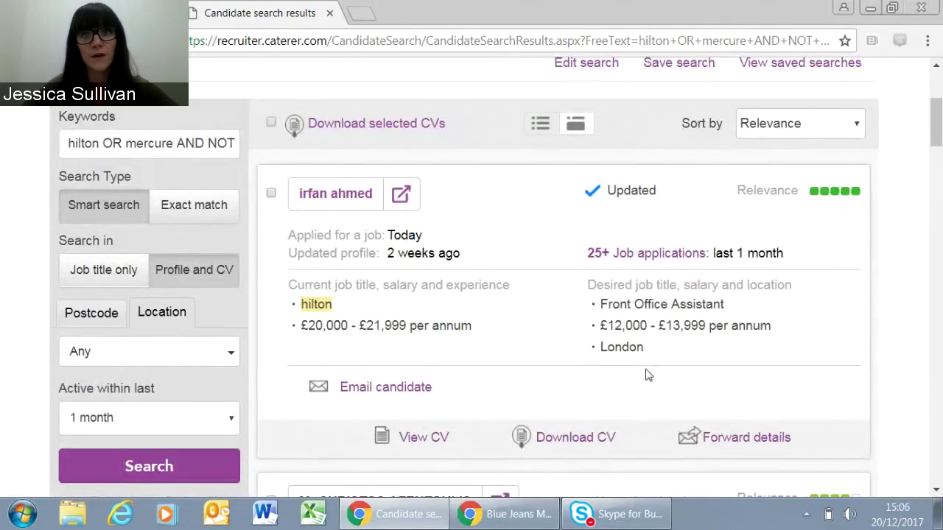
pyautogui.scroll(2, 624, 174)
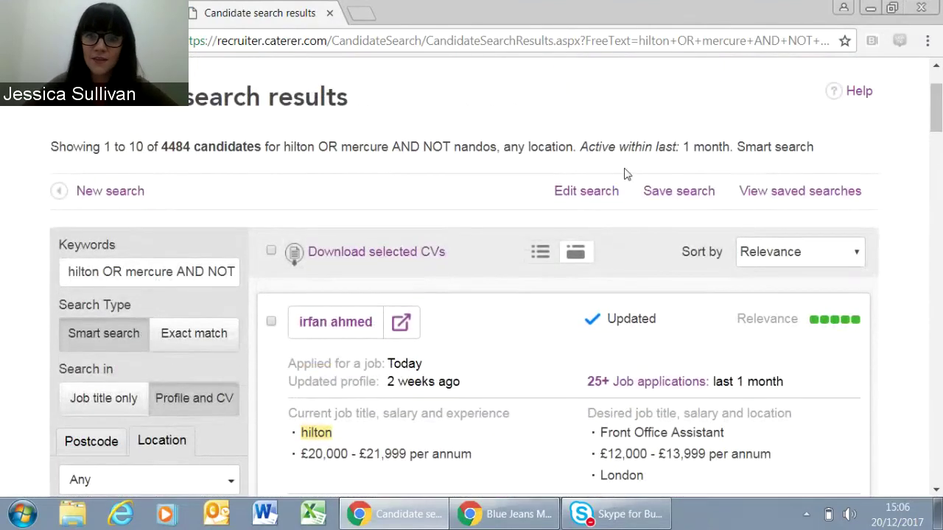
pyautogui.click(679, 193)
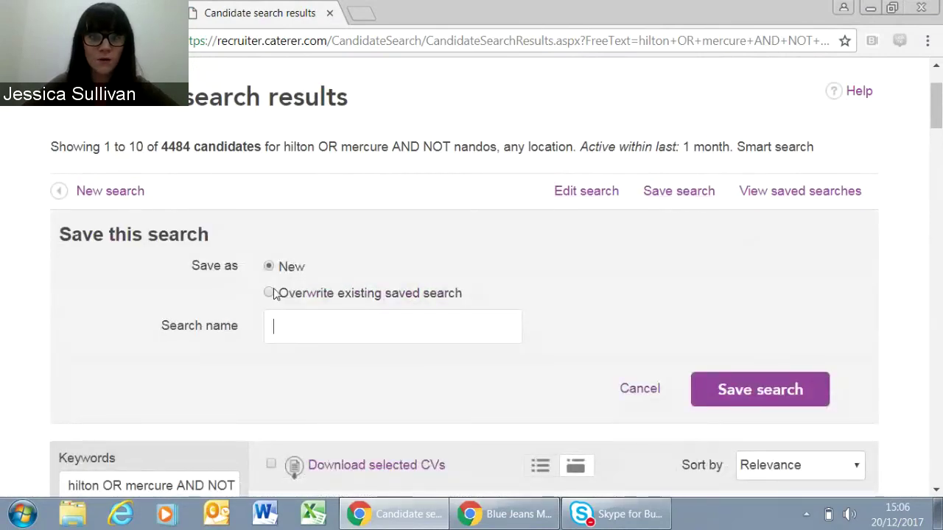
pyautogui.click(270, 293)
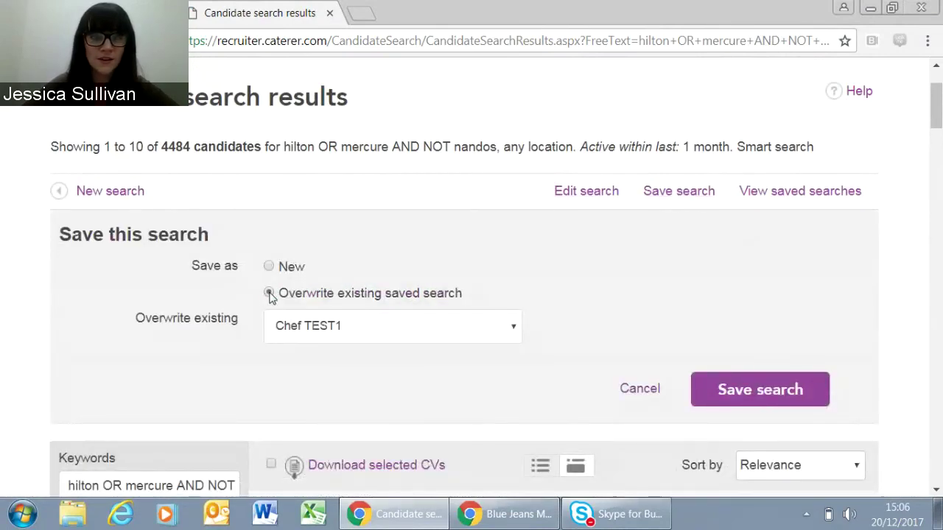
pyautogui.click(377, 336)
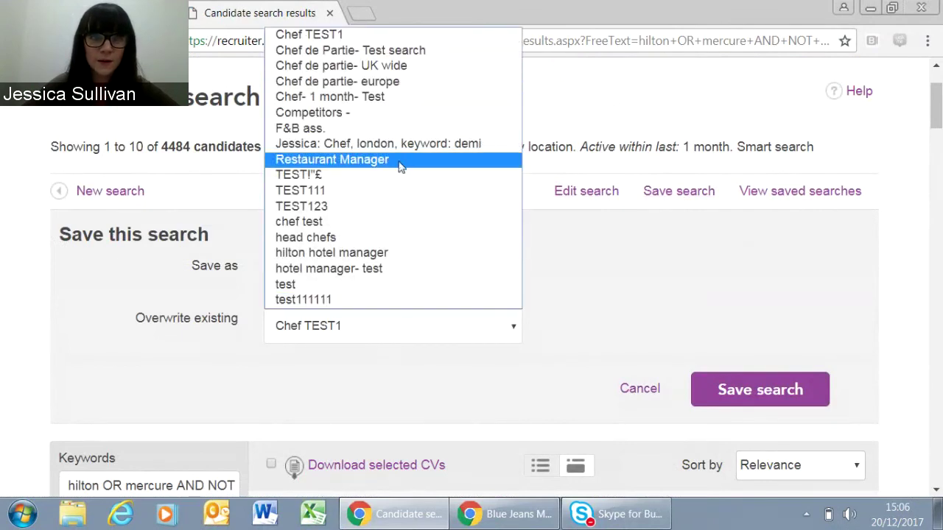
pyautogui.click(379, 269)
pyautogui.click(780, 391)
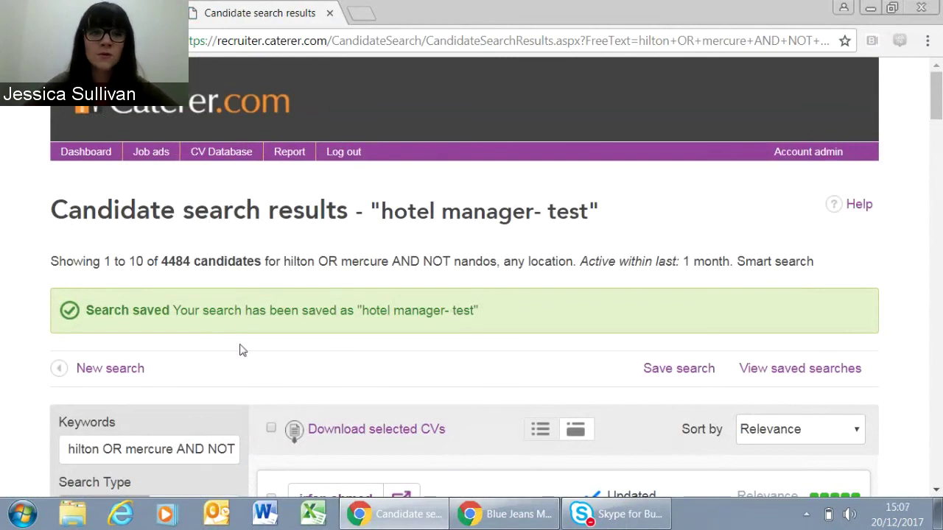
pyautogui.click(123, 370)
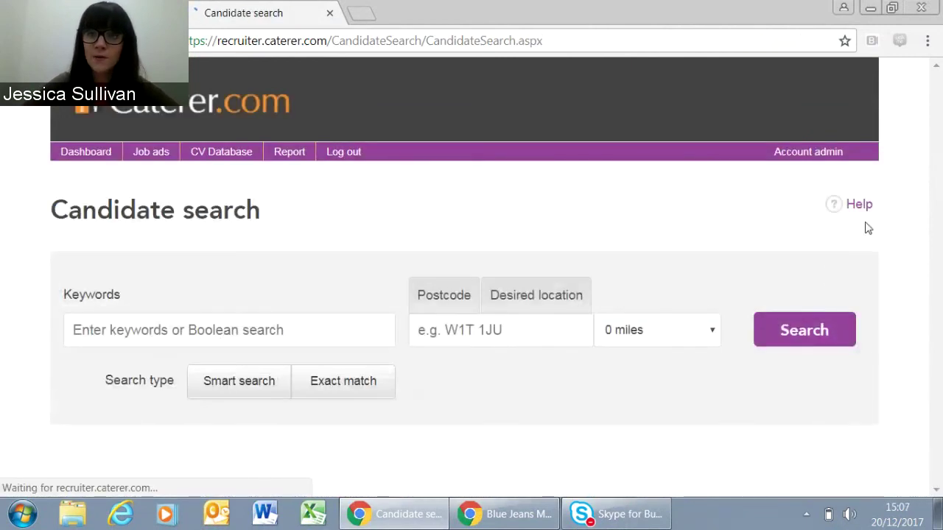